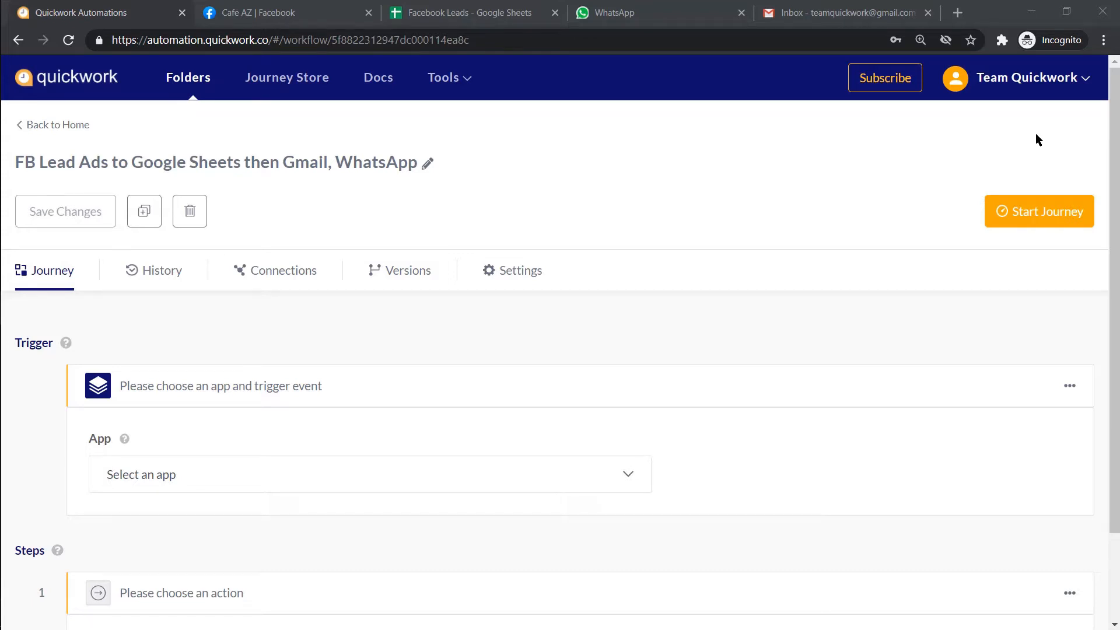
- Set the trigger app to Facebook Lead Ads with the Get all leads event
scroll(978, 280, down, 2)
click(628, 376)
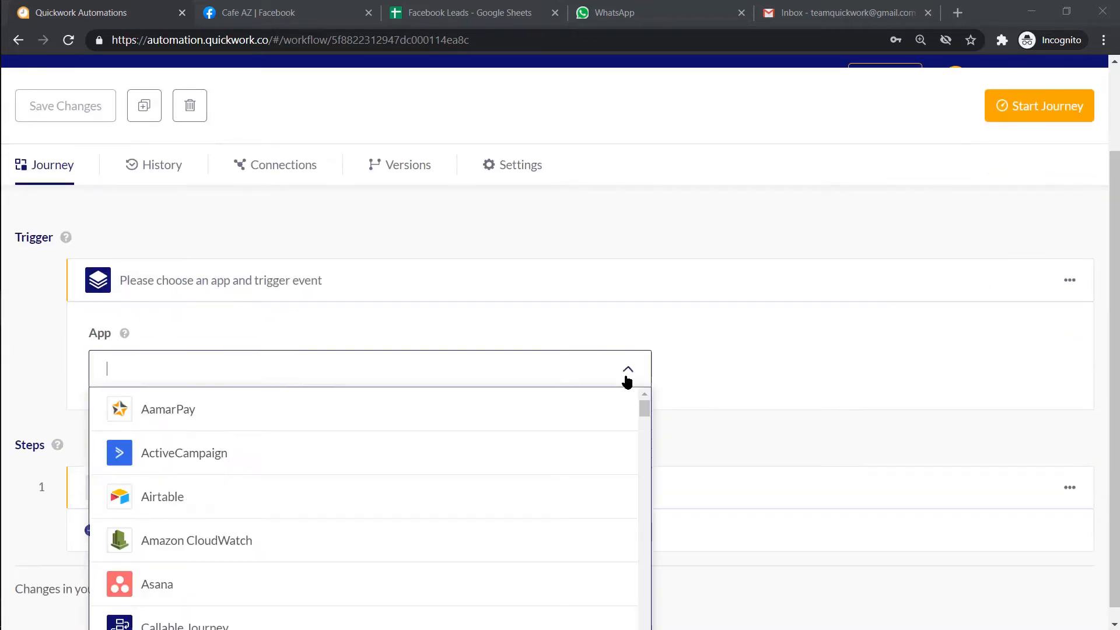
text(face)
click(621, 446)
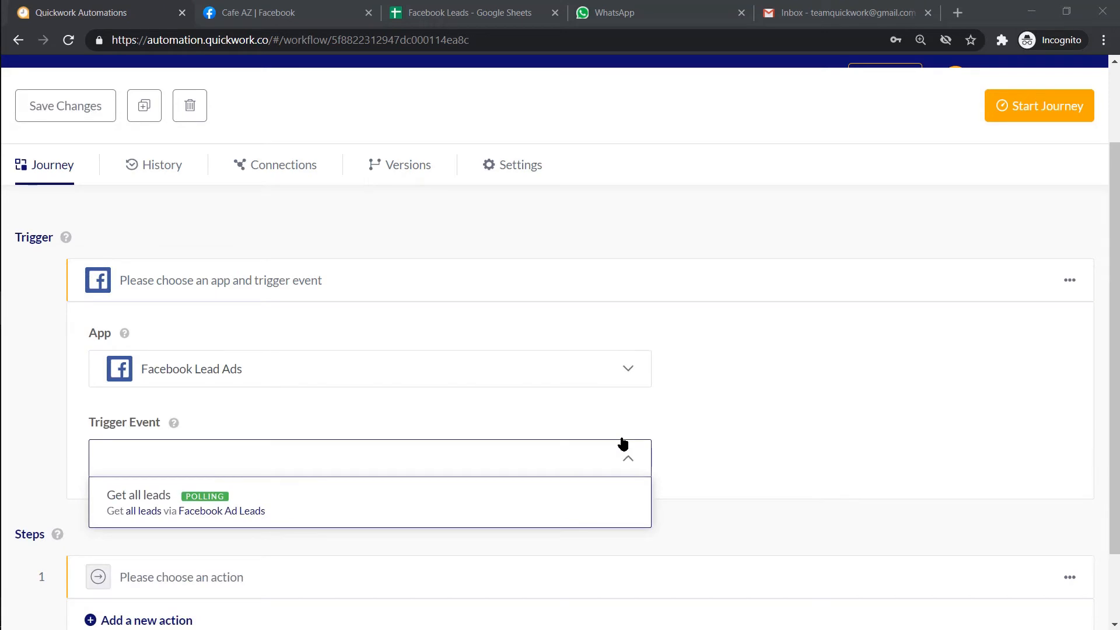
click(617, 499)
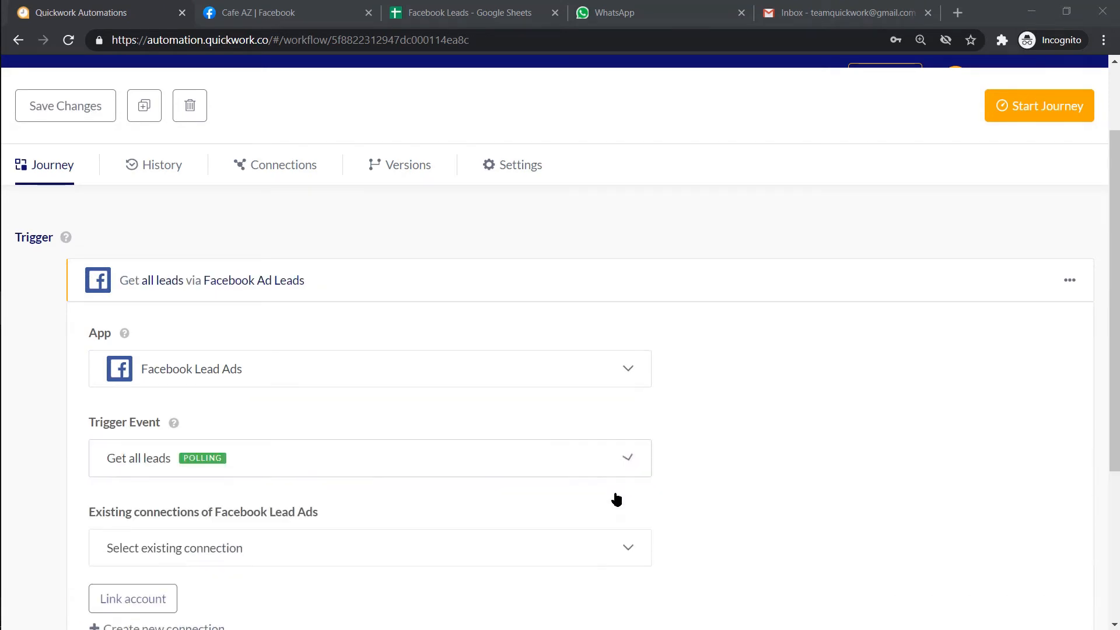
scroll(642, 499, down, 3)
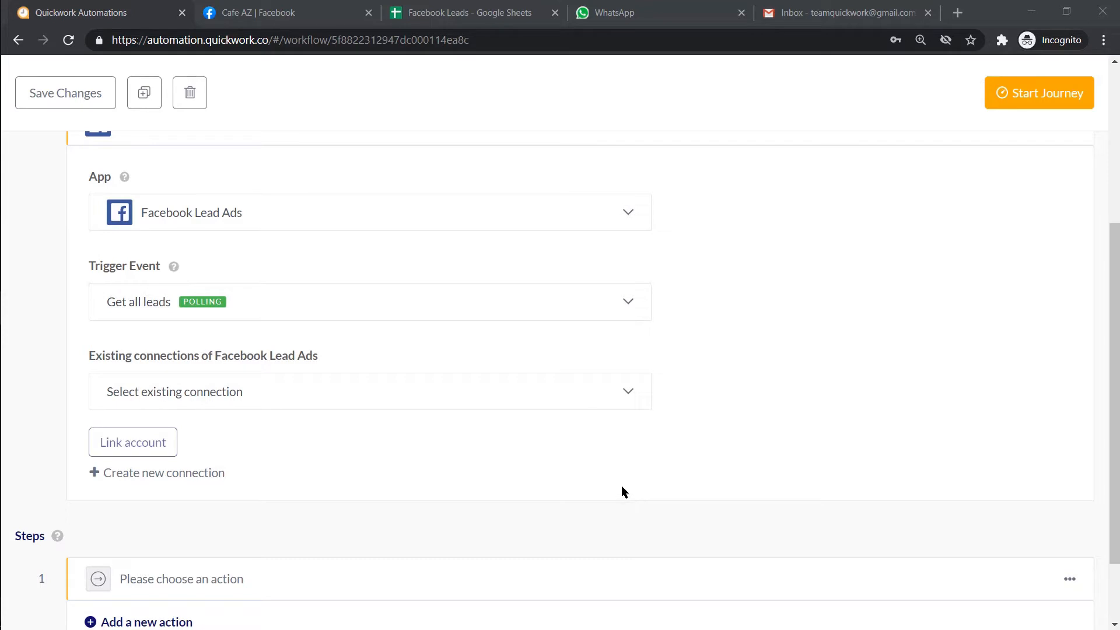
- Create a new Facebook connection and rename it 's fb conn'
click(200, 474)
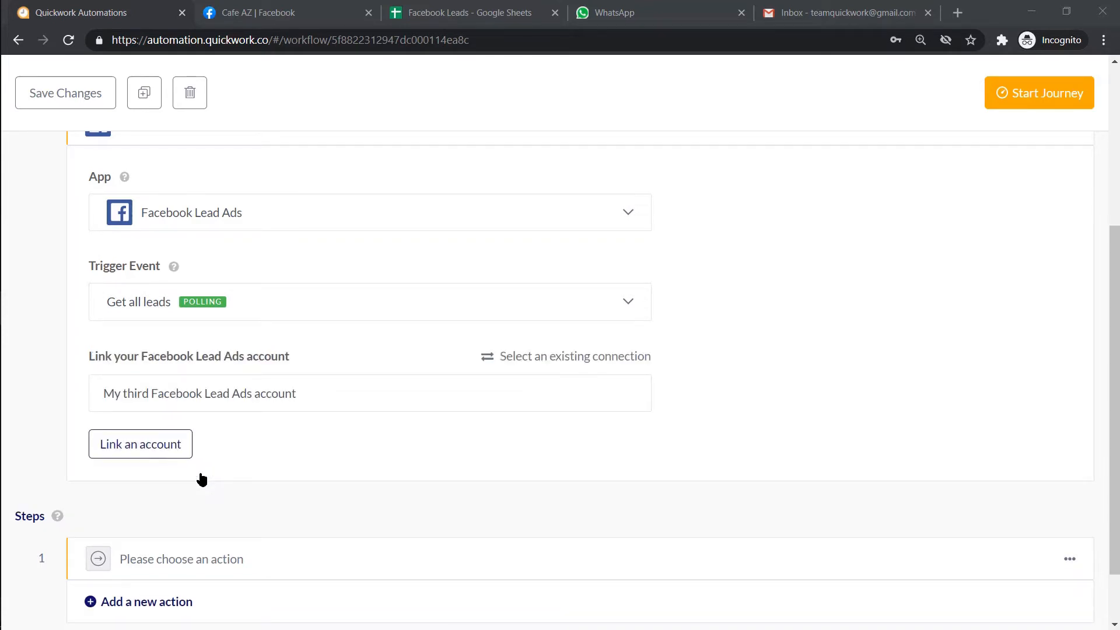
click(313, 401)
key(ctrl+a)
key(BackSpace)
text(s fb conn)
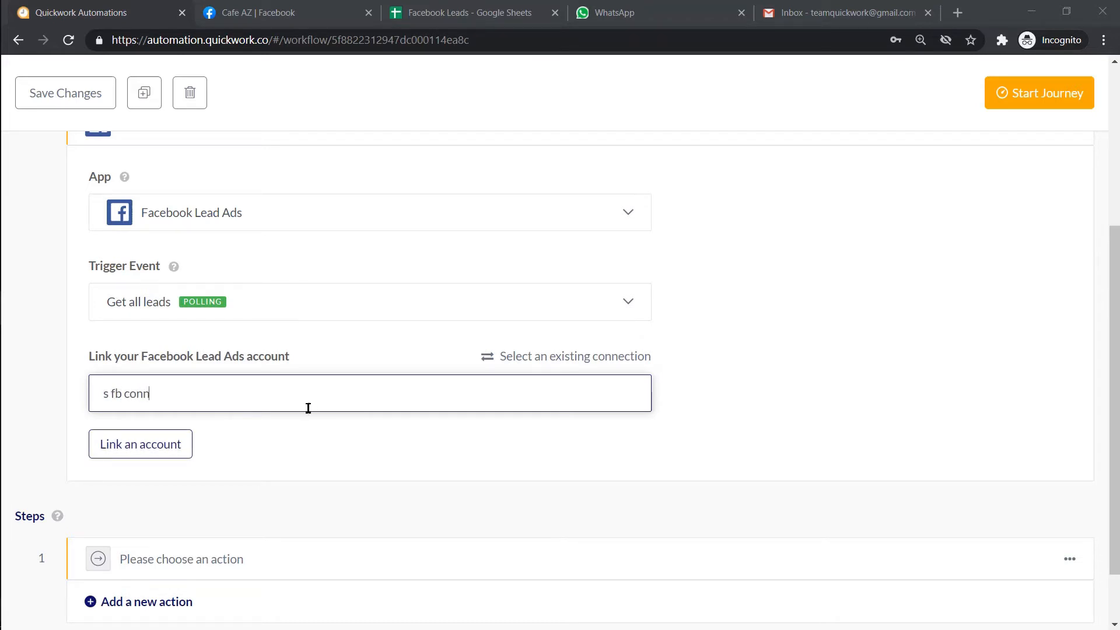
- Authorize the signed-in Facebook account, granting access to the Cafe AZ page and approving permissions
click(161, 447)
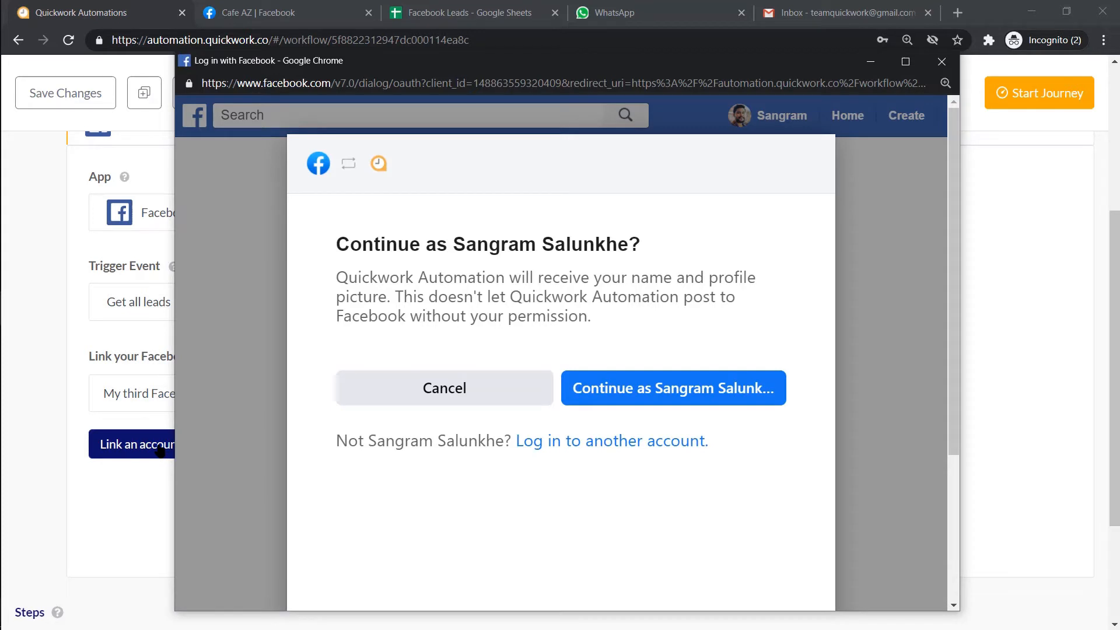
click(630, 384)
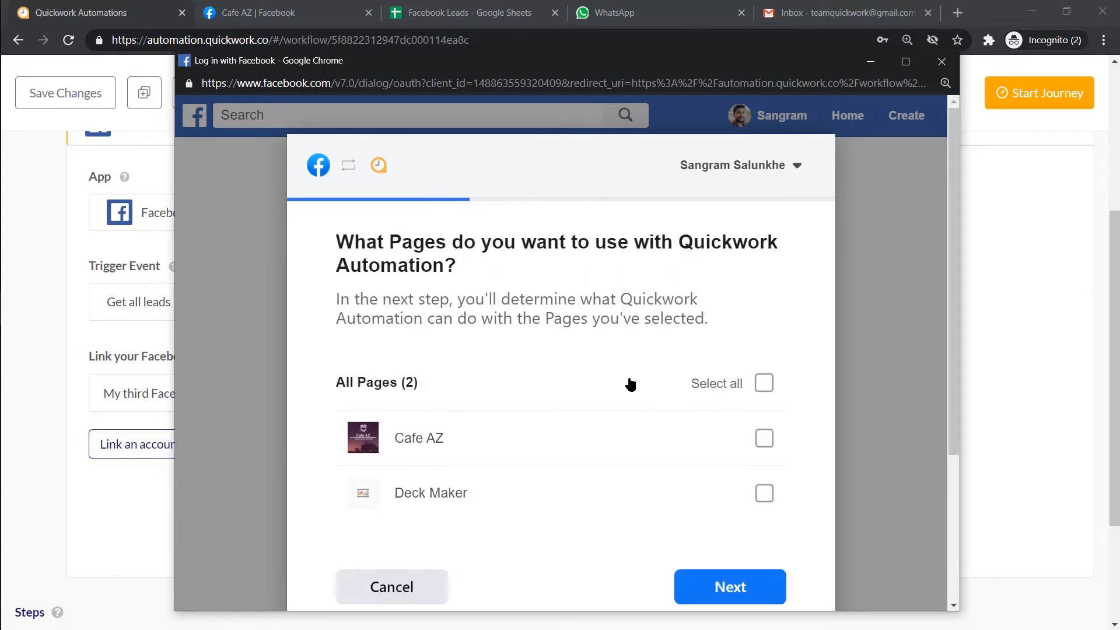
click(768, 444)
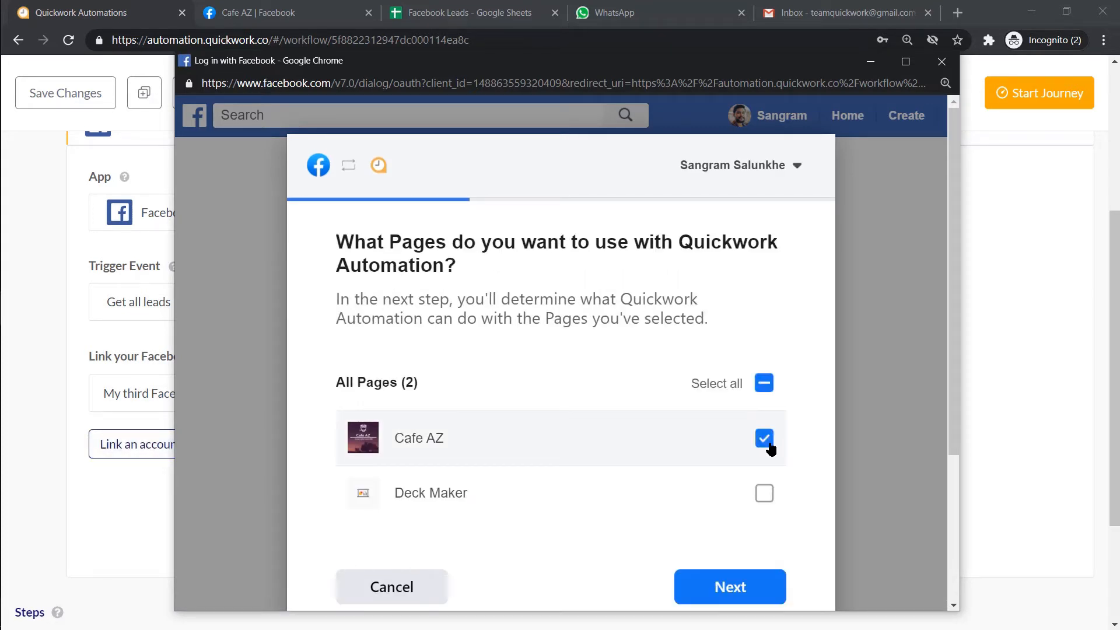
click(724, 588)
scroll(722, 590, down, 3)
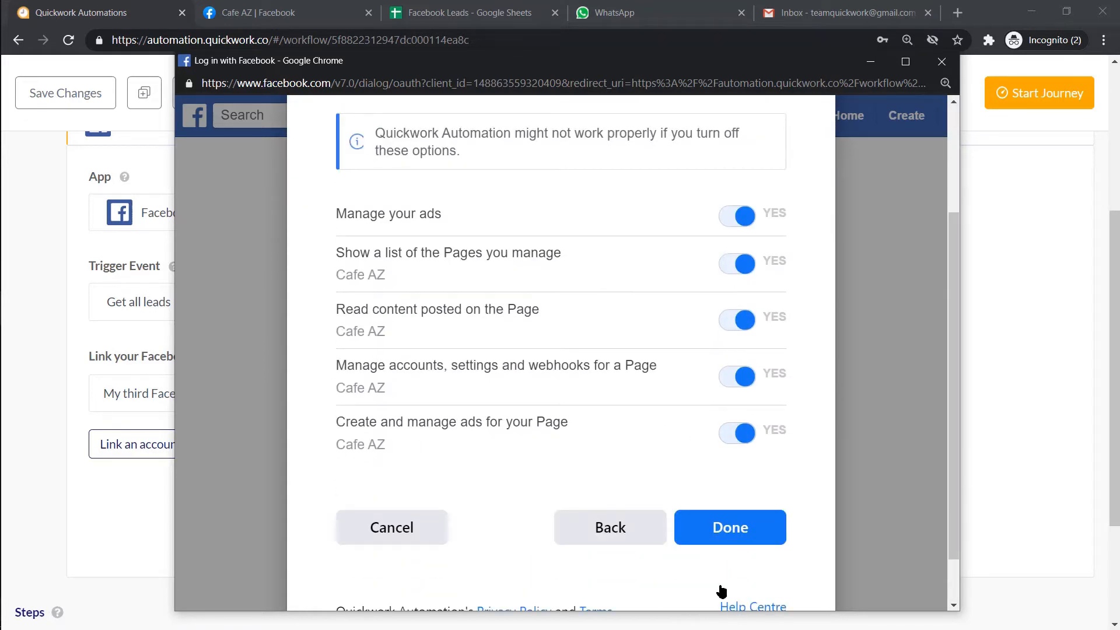
click(719, 528)
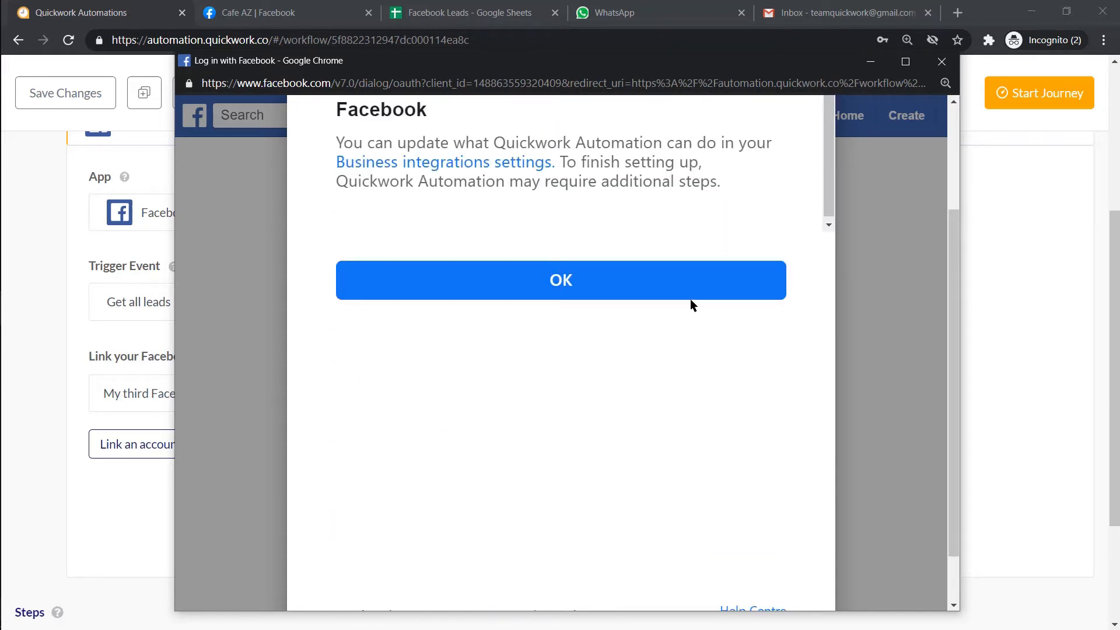
click(694, 297)
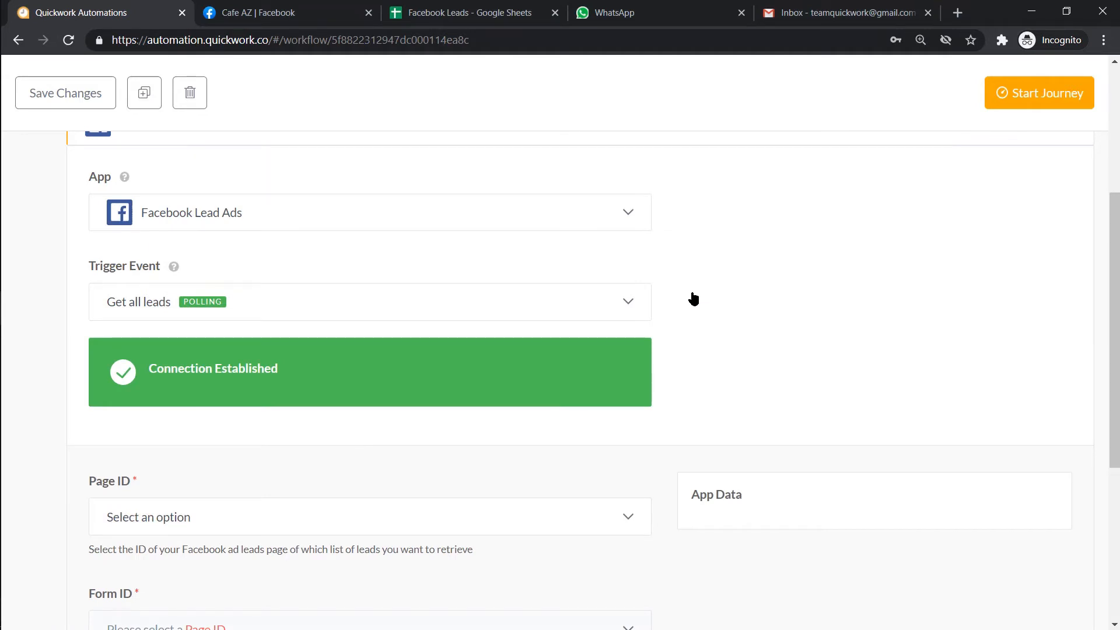
- Set the trigger's Page ID to Cafe AZ and Form ID to FB Leads
scroll(694, 299, down, 1)
click(626, 334)
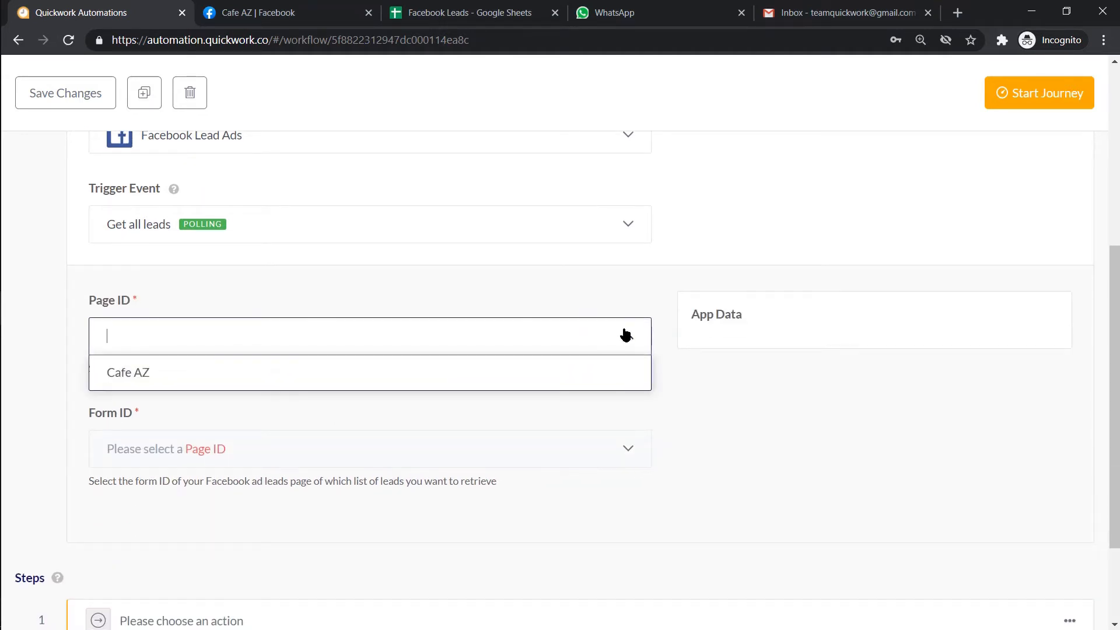
click(615, 371)
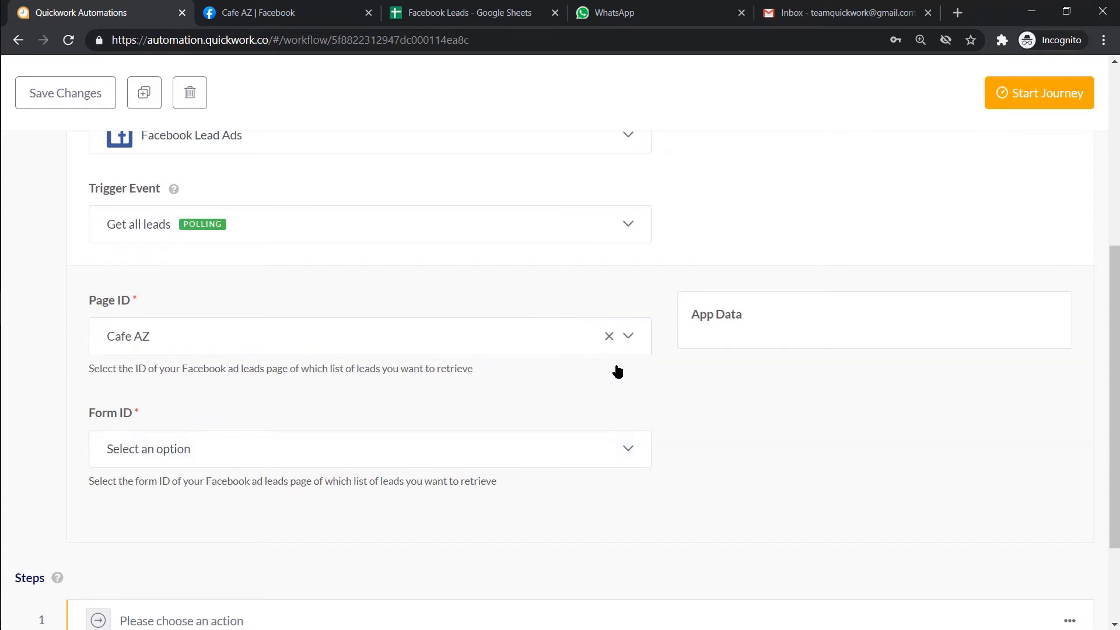
click(621, 447)
click(611, 482)
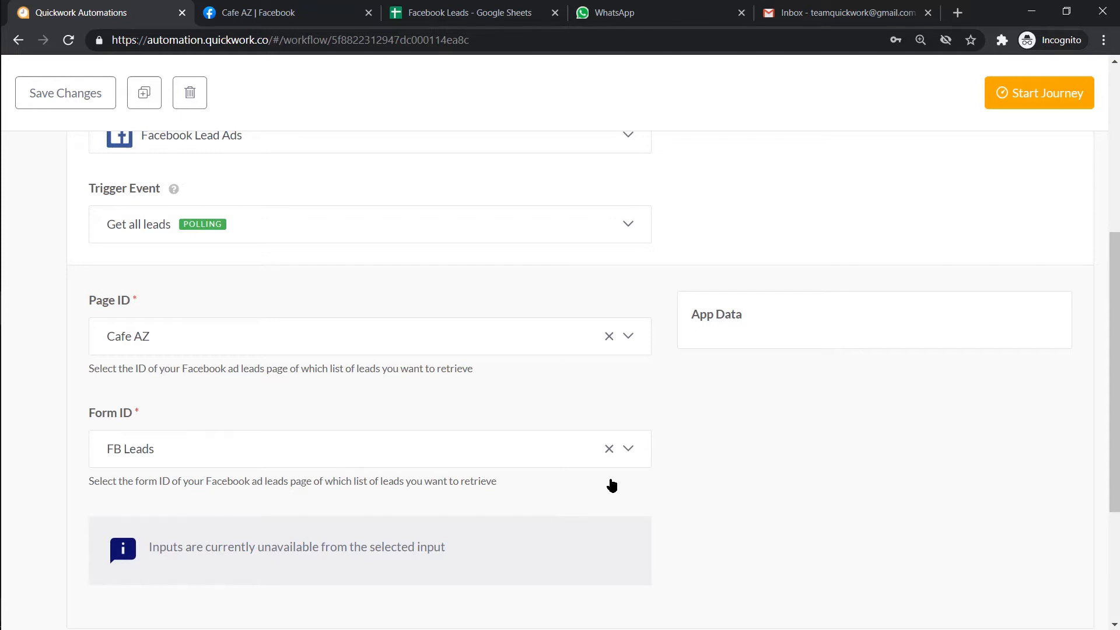
scroll(611, 486, down, 4)
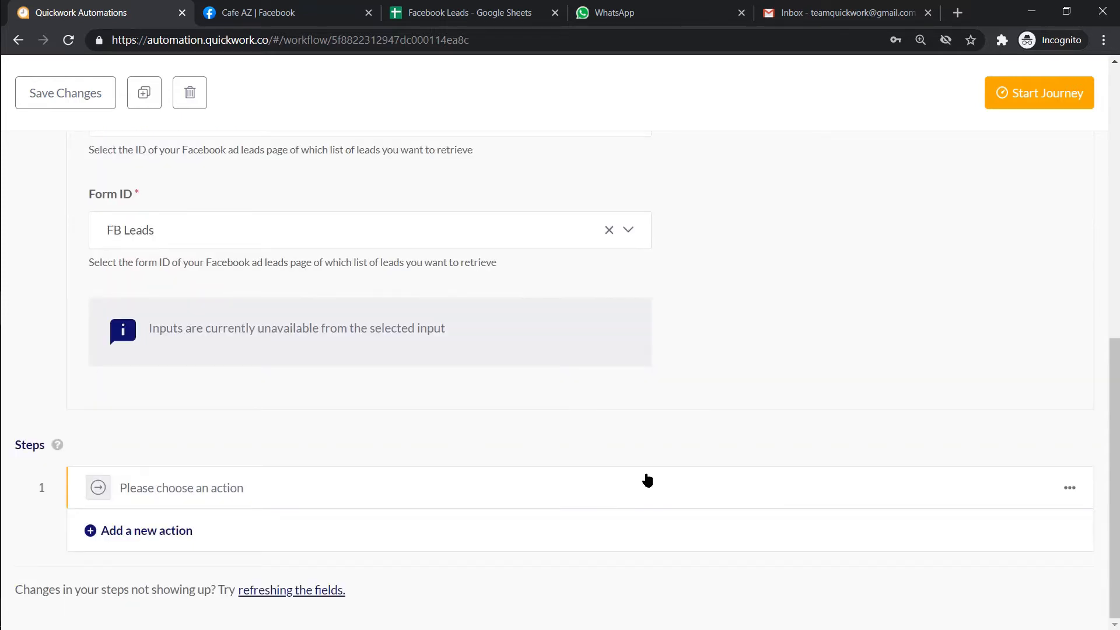
click(730, 482)
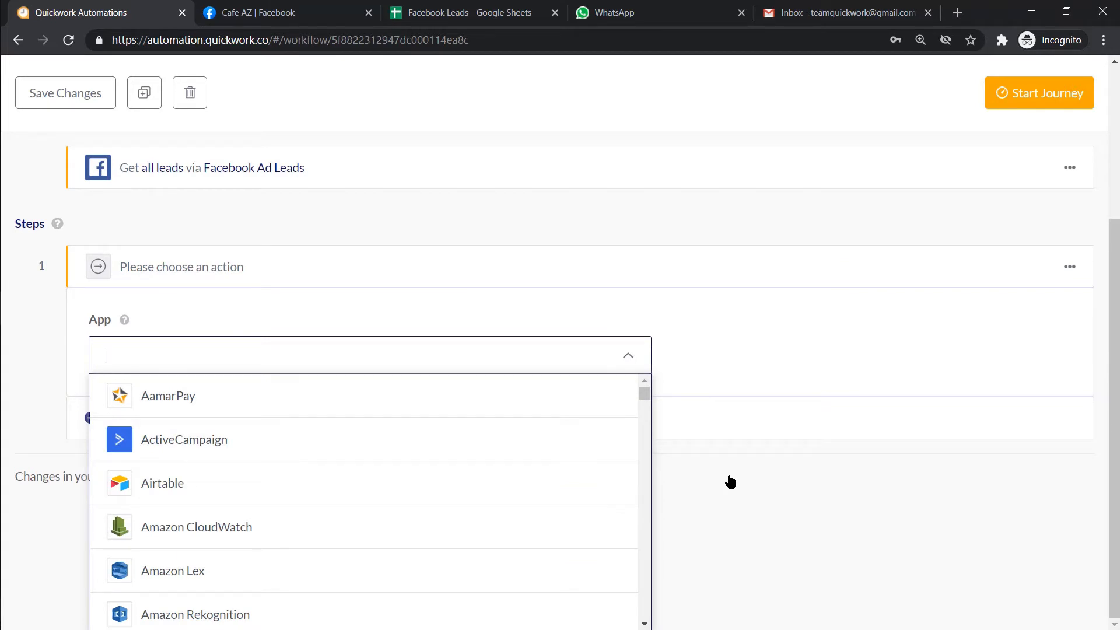
- Make step 1 Logger's Log a Message, using the pasted IST date code as a formula
text(logg)
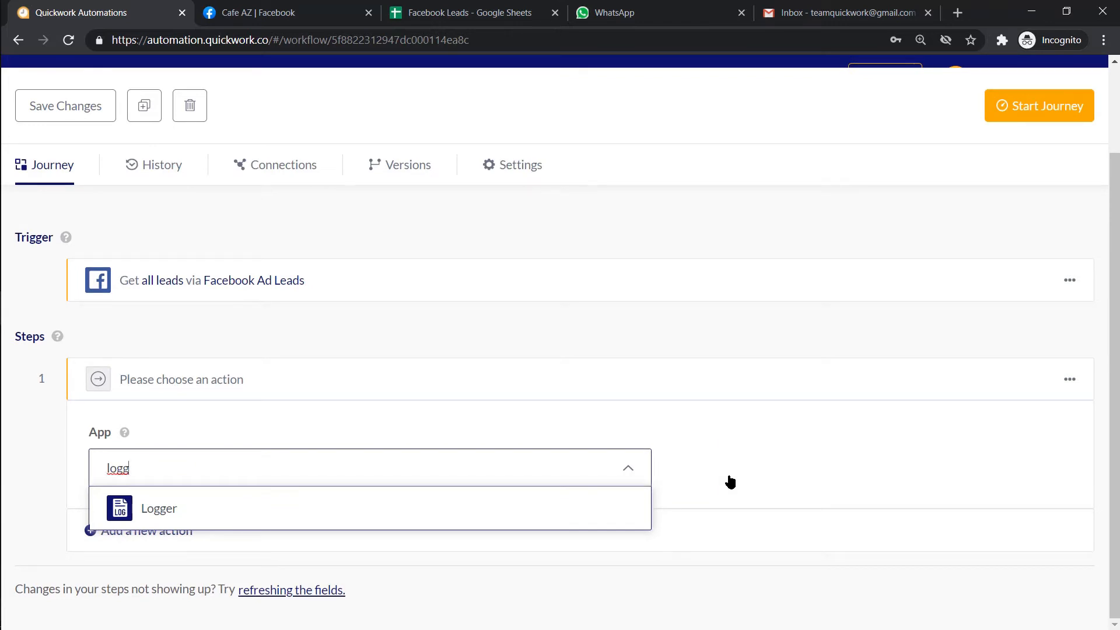
click(630, 500)
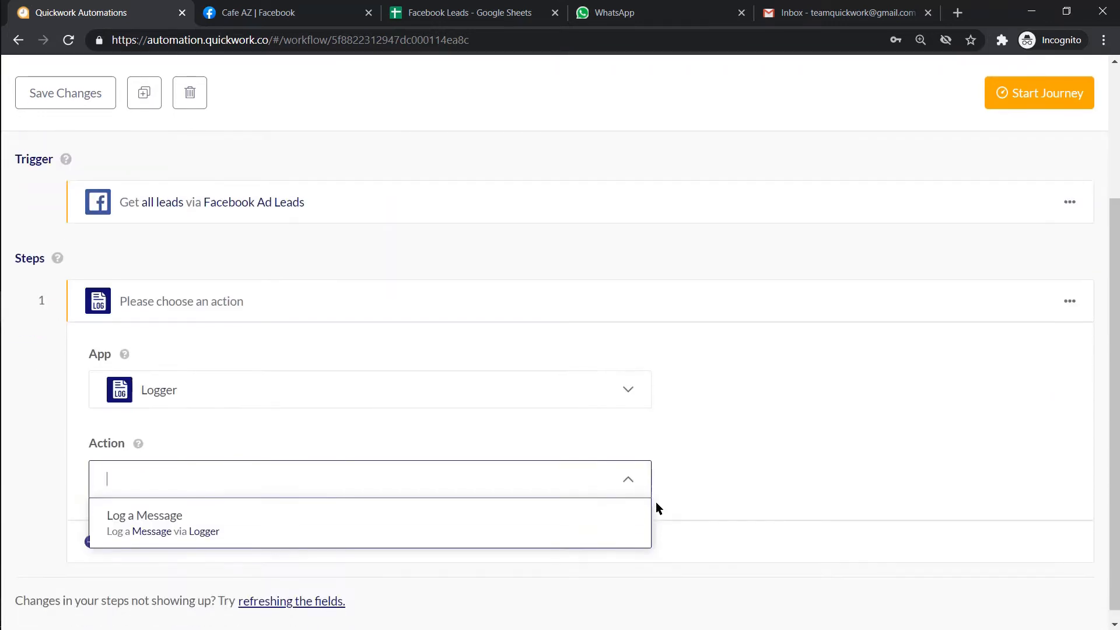
click(630, 517)
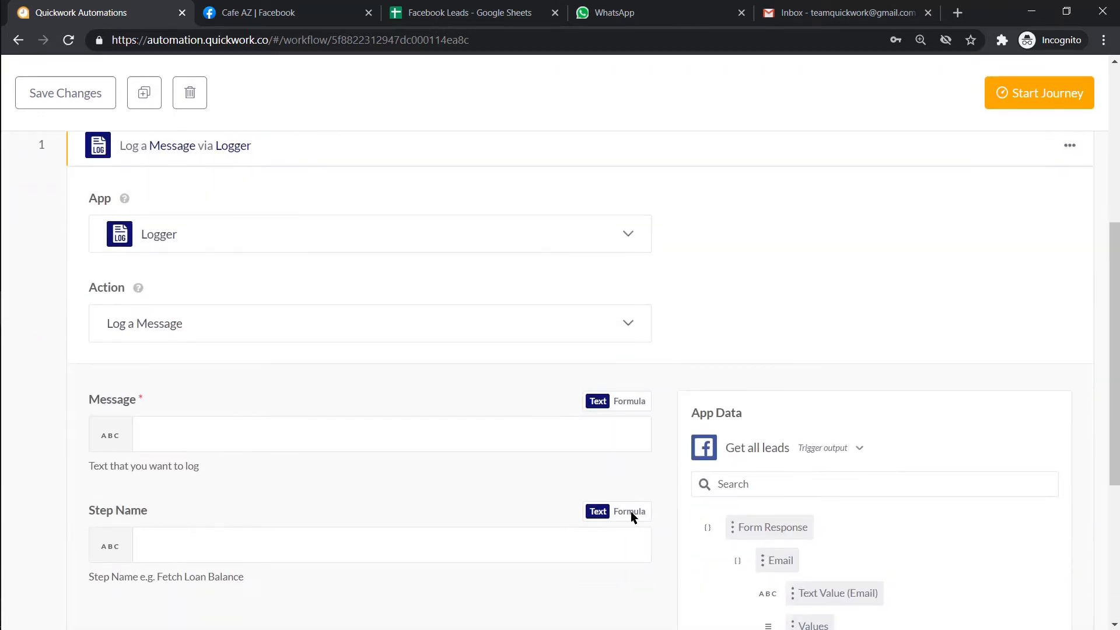
click(609, 429)
text(var currentTime = new Date(); var currentOffset = currentTime.getTimezoneOffset(); var ISTOffset = 330; var date = new Date(currentTime.getTime() + (ISTOffset + currentOffset)*60000) date.toISOString().slice(0,10))
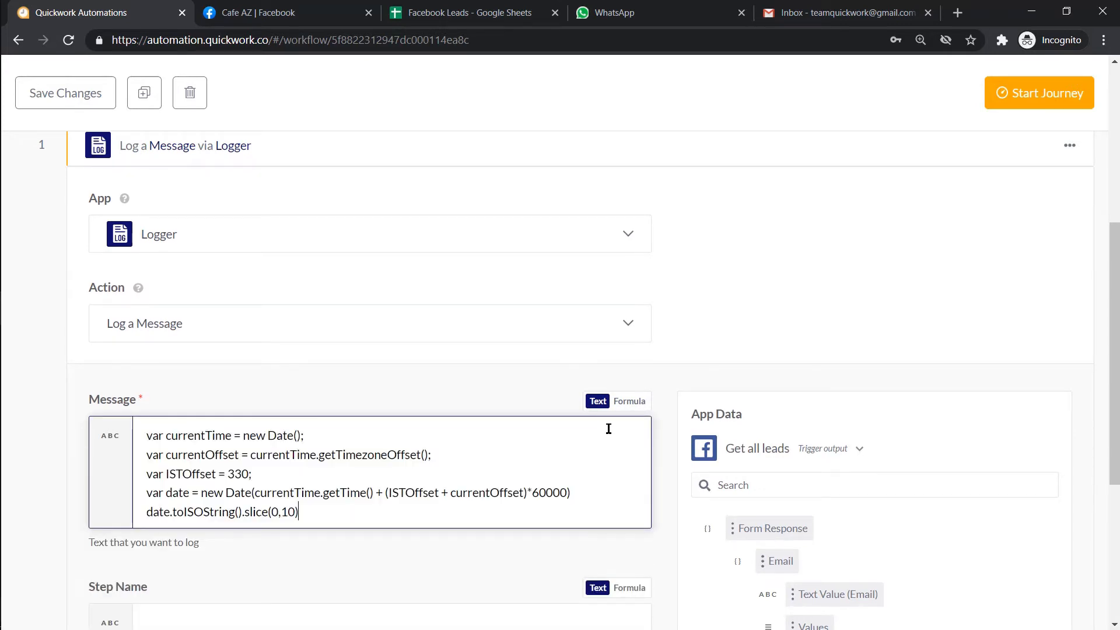
click(630, 402)
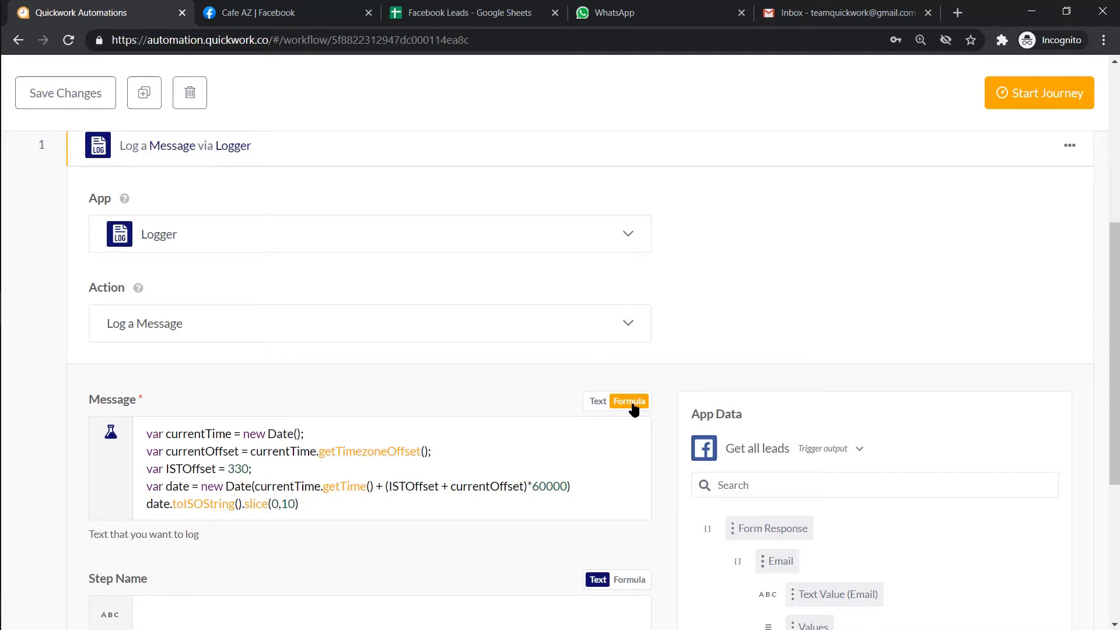
click(868, 155)
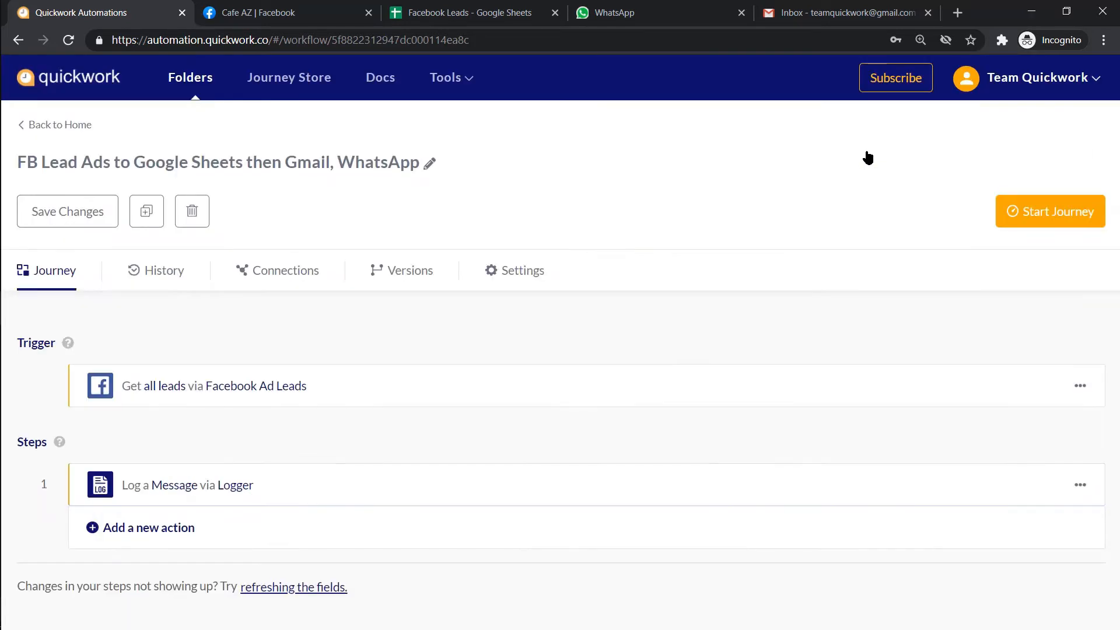
- Add step 2 as Google Sheets with the Add row (new version) action
click(457, 528)
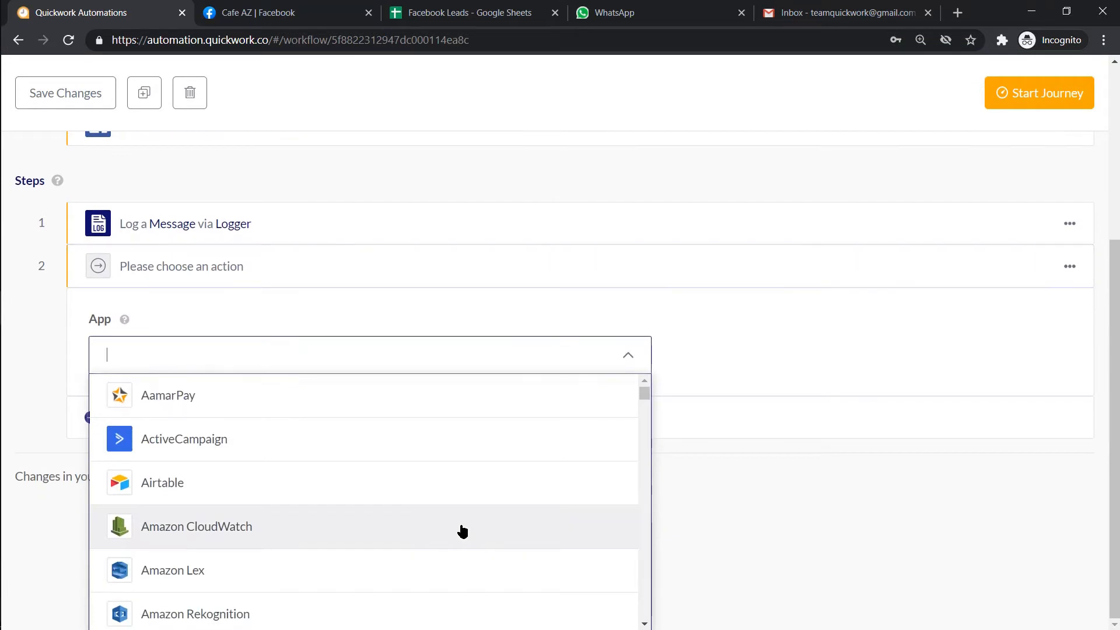
text(sheet)
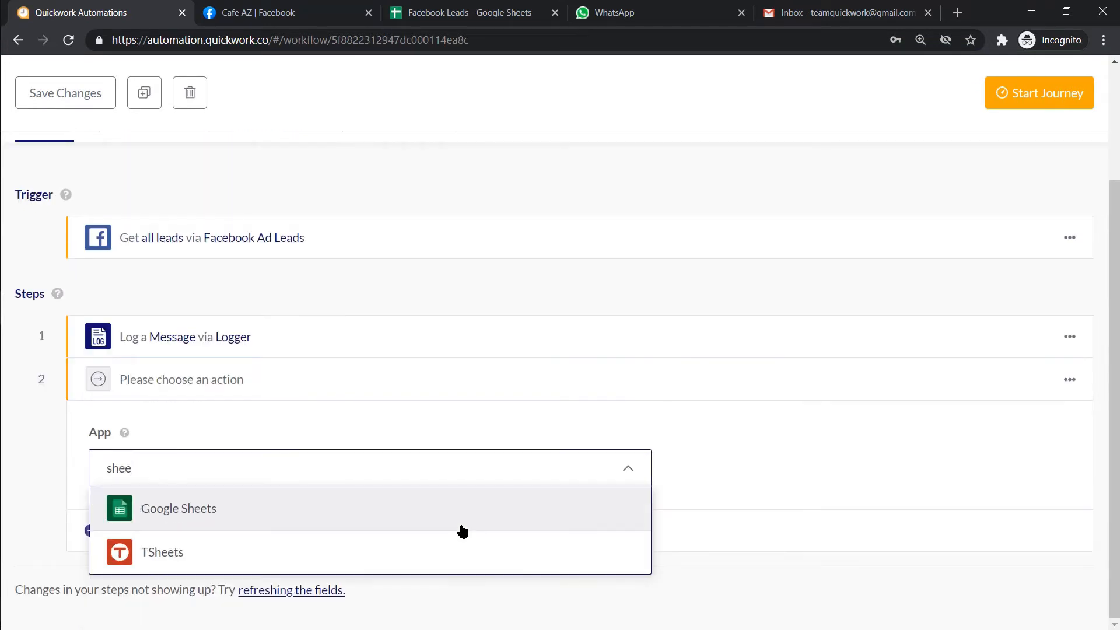
click(460, 513)
drag(648, 425, 642, 556)
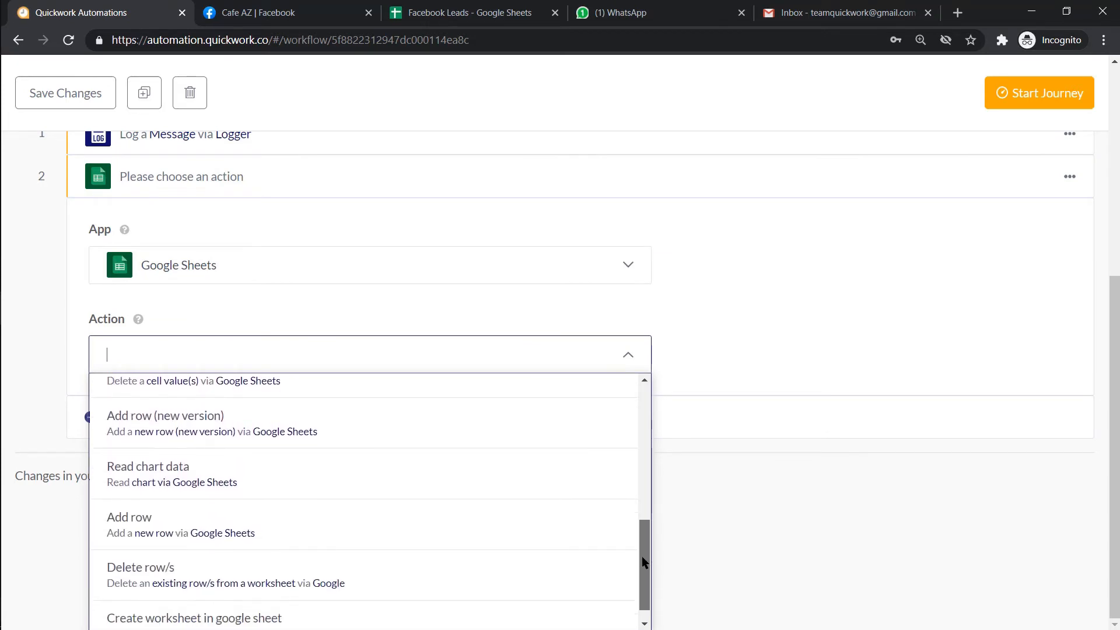
click(590, 440)
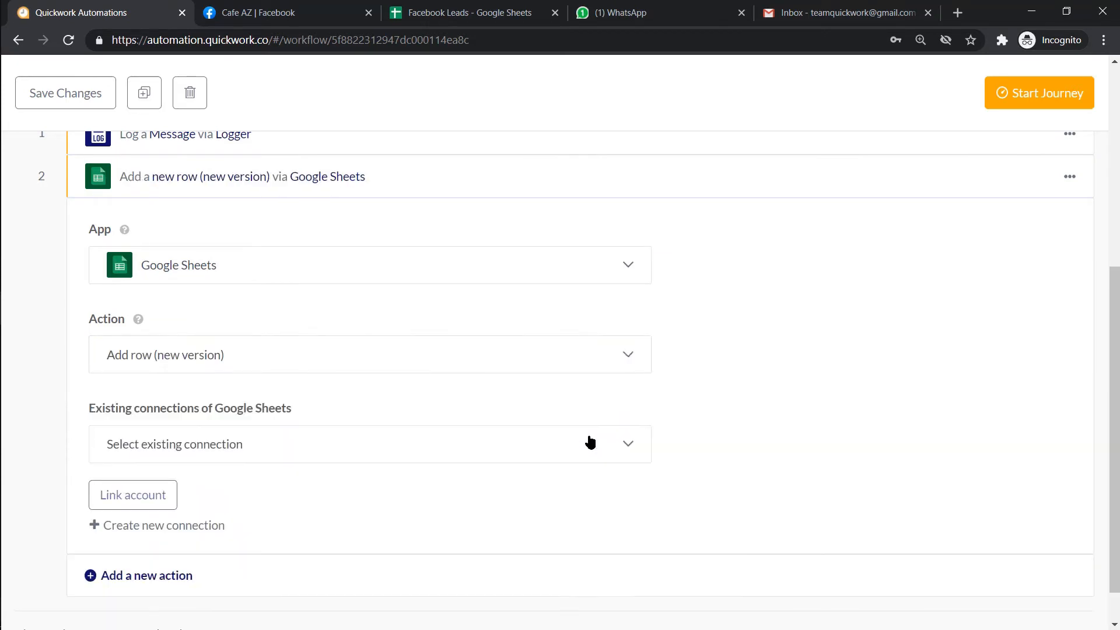
- Create the 'tg gsheet conn' connection and authorize the team Google account for Sheets
click(212, 526)
click(239, 437)
key(ctrl+a)
text(tg gsheet conn)
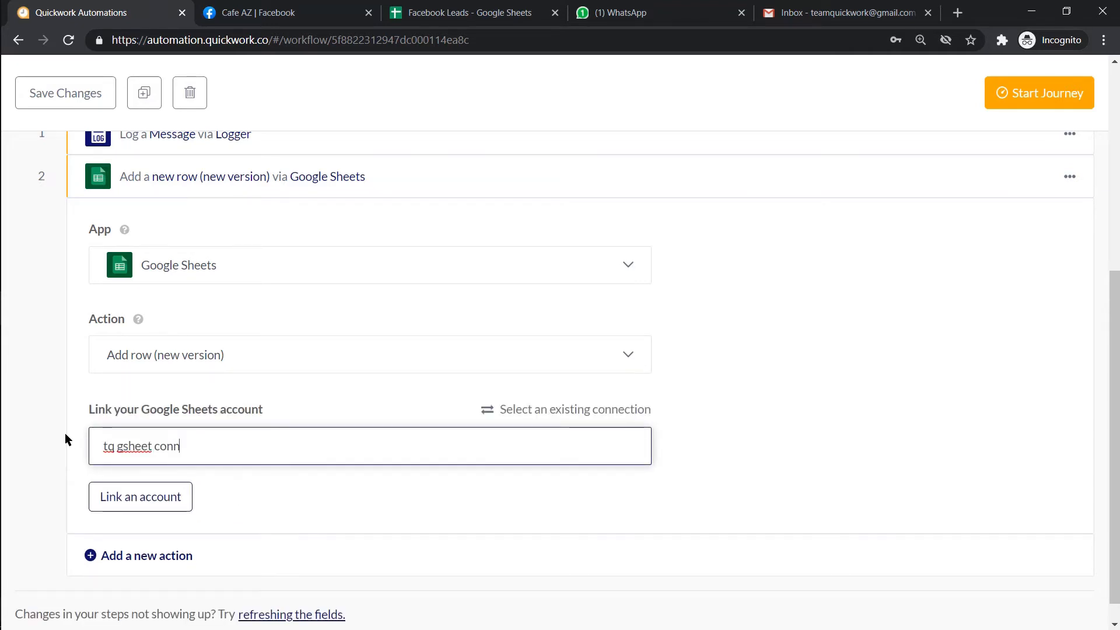
click(110, 496)
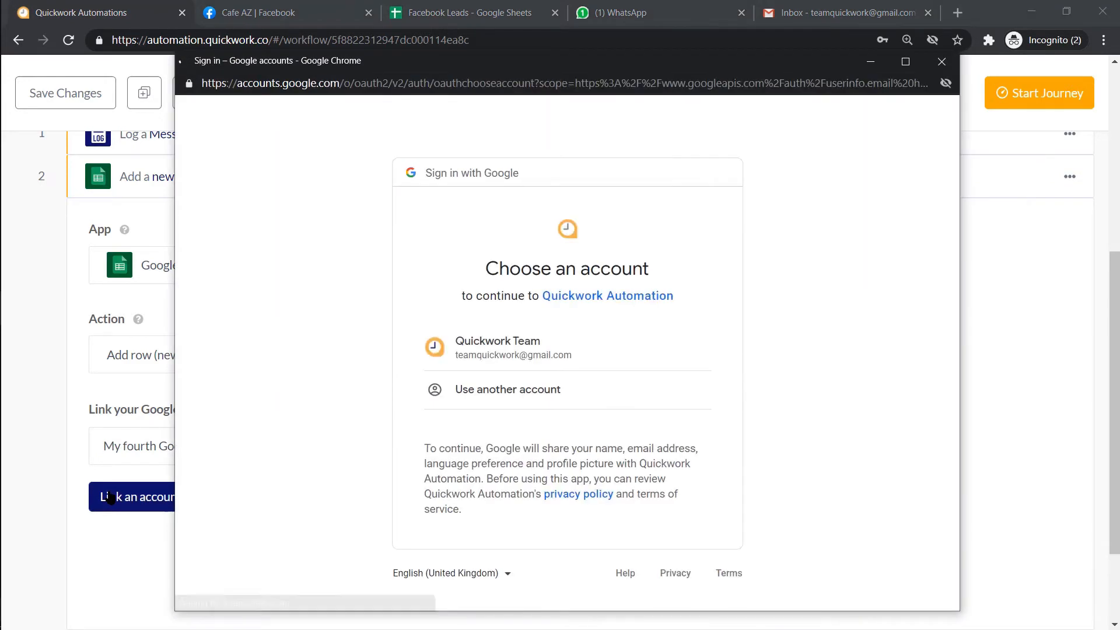
click(485, 368)
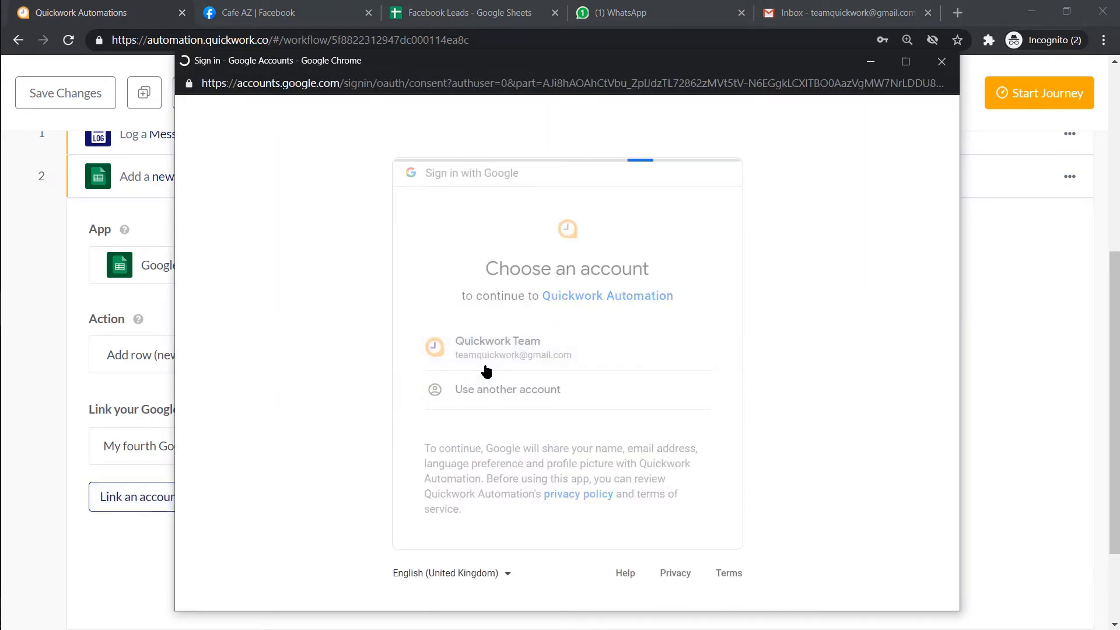
scroll(519, 367, down, 3)
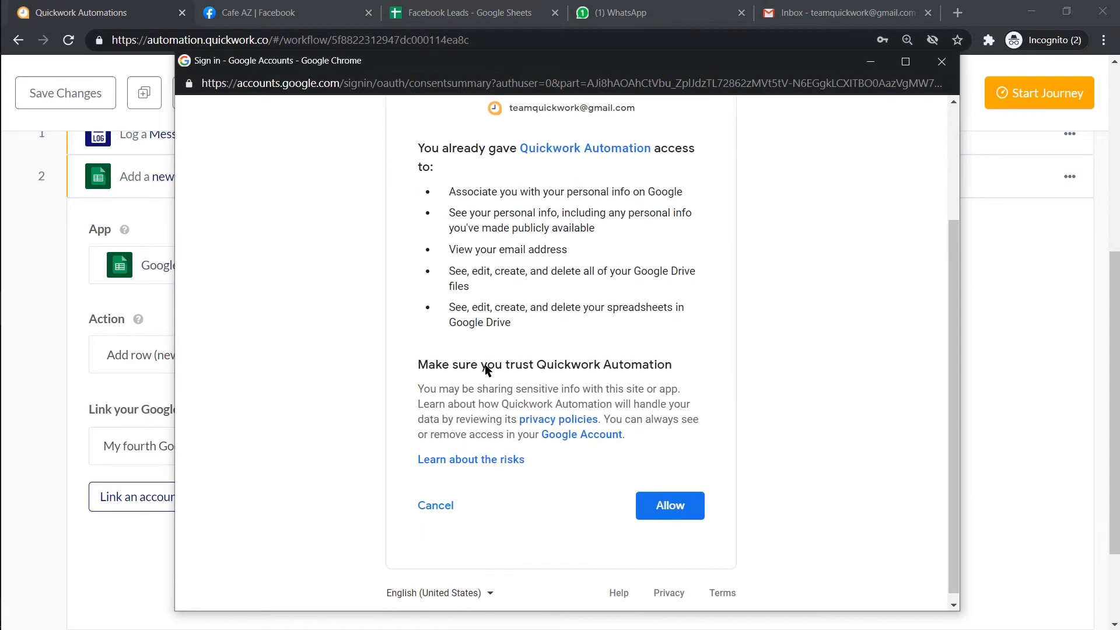
click(670, 506)
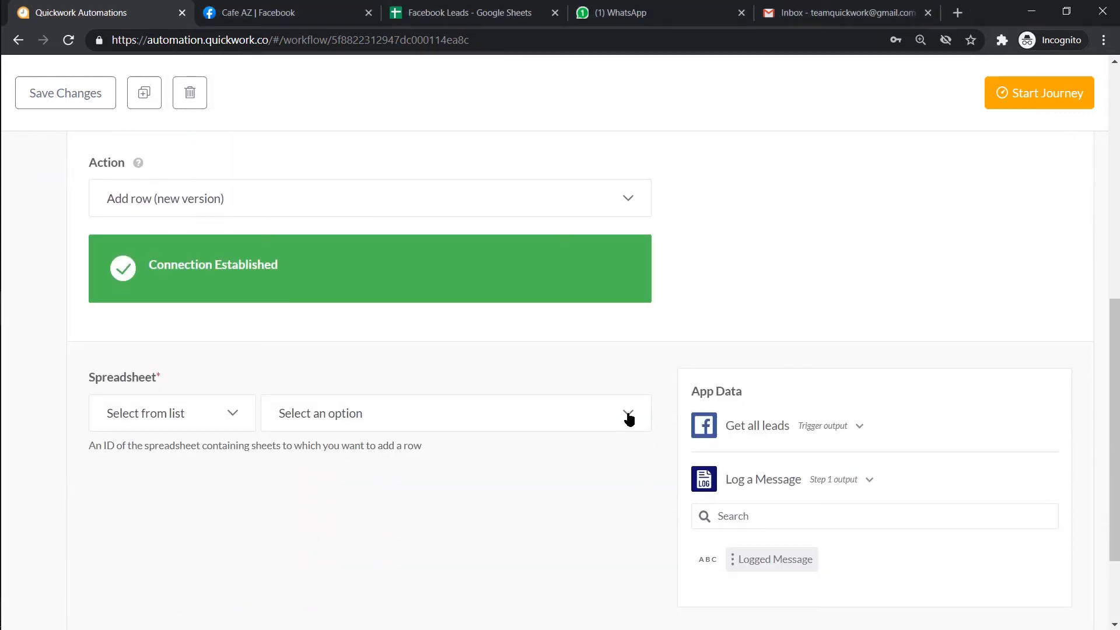
- Target Sheet1 of the Facebook Leads spreadsheet
click(628, 417)
click(614, 363)
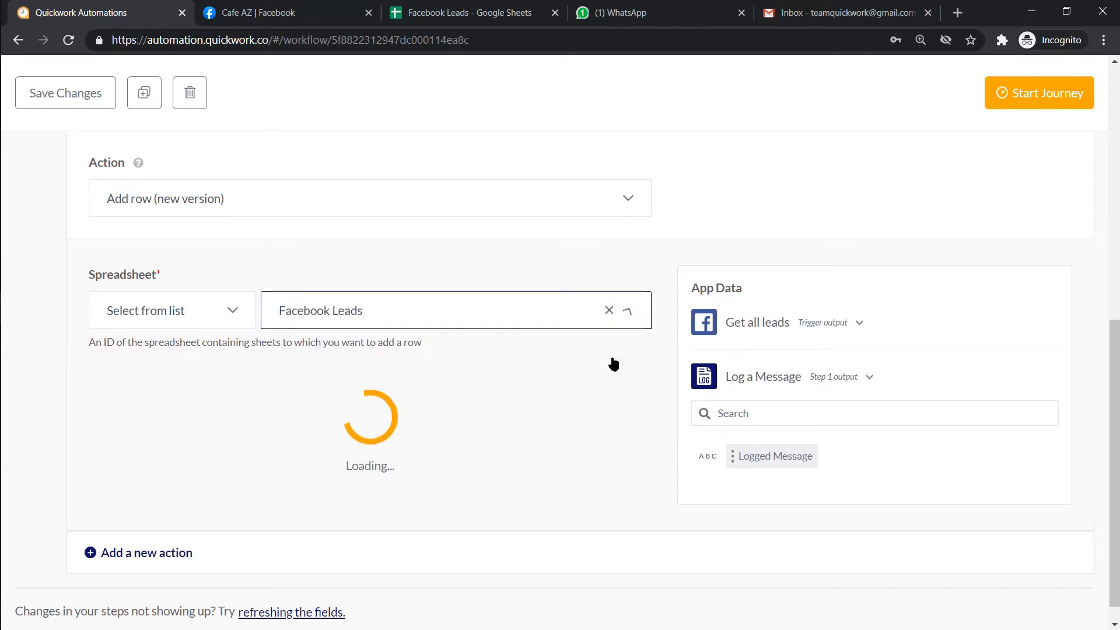
click(603, 420)
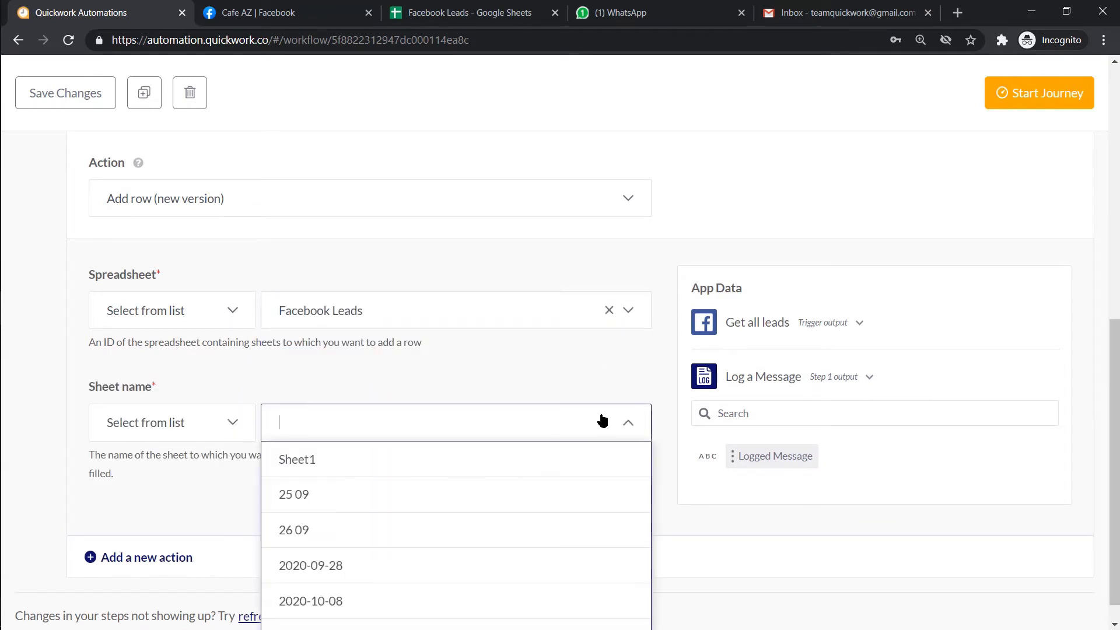
click(600, 458)
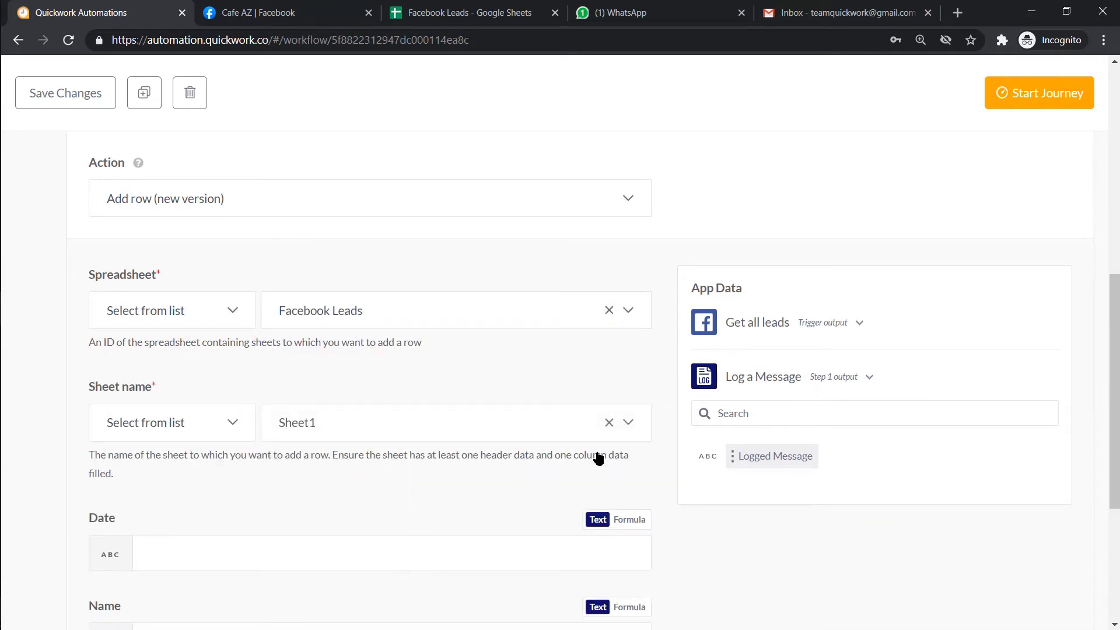
scroll(595, 453, down, 4)
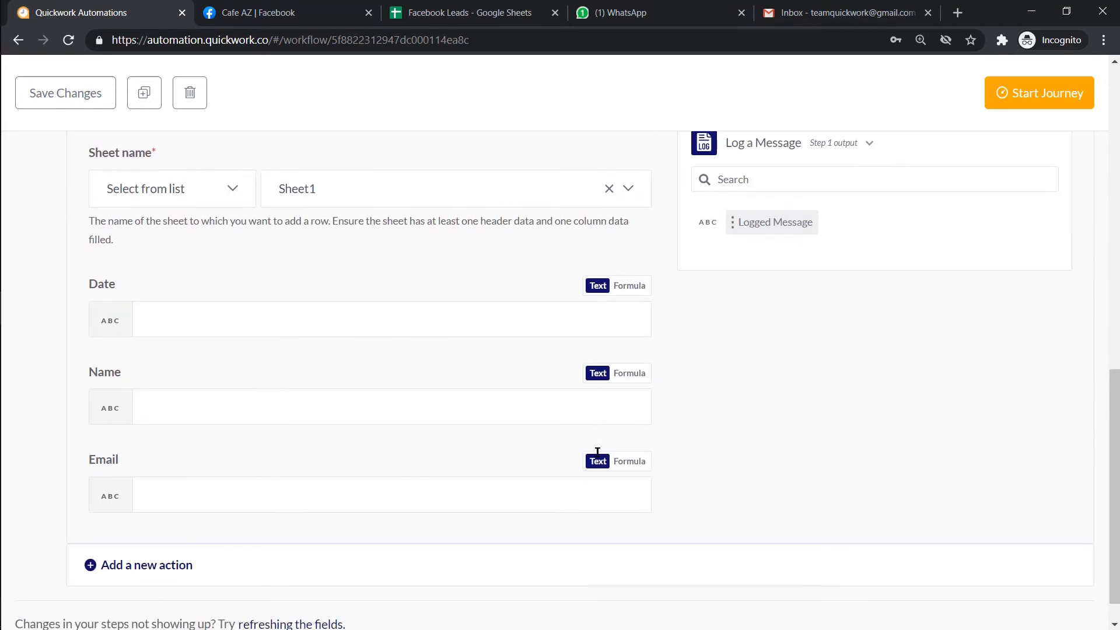
- Map Logged Message to Date, and the lead's full name and email to Name and Email
click(592, 328)
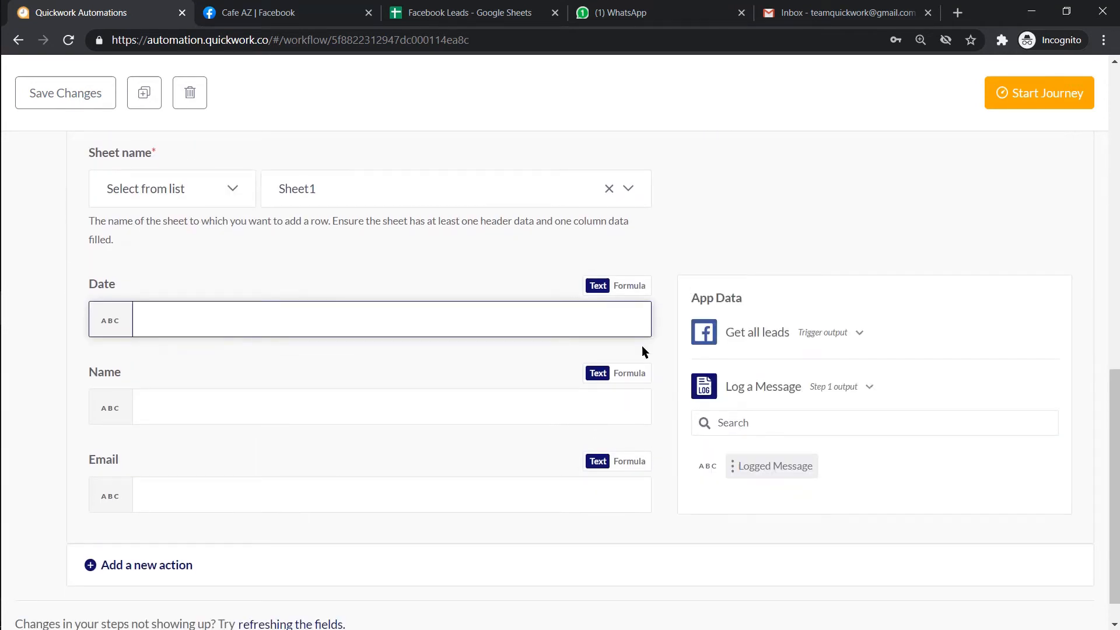
click(770, 465)
click(645, 408)
click(770, 432)
scroll(942, 465, down, 2)
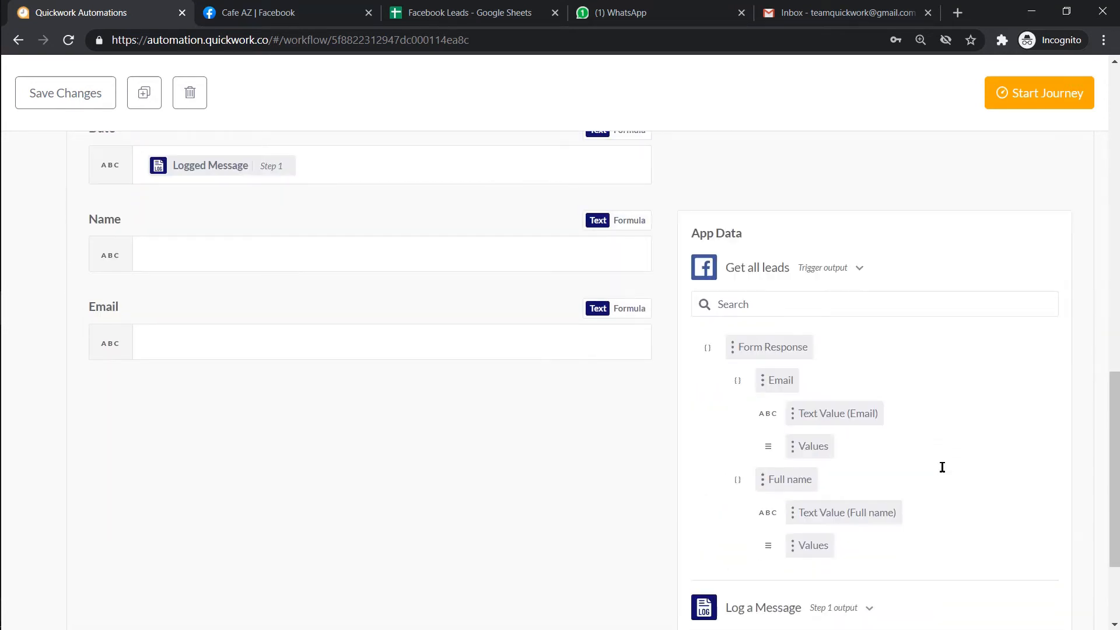
click(873, 514)
click(620, 349)
click(831, 503)
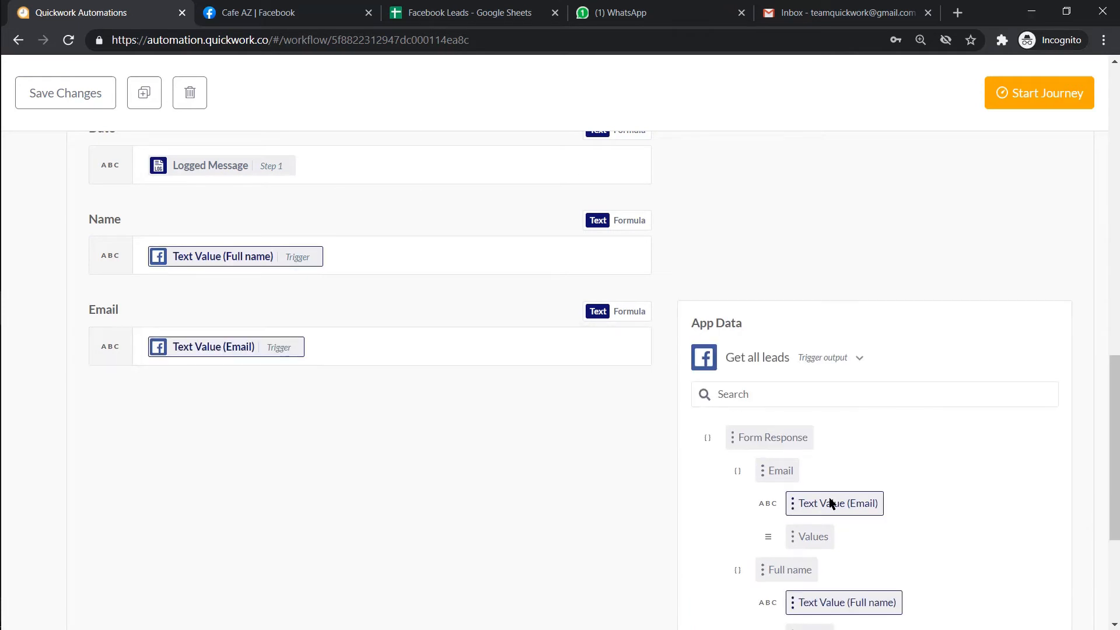
click(801, 357)
scroll(801, 359, up, 3)
scroll(799, 356, up, 10)
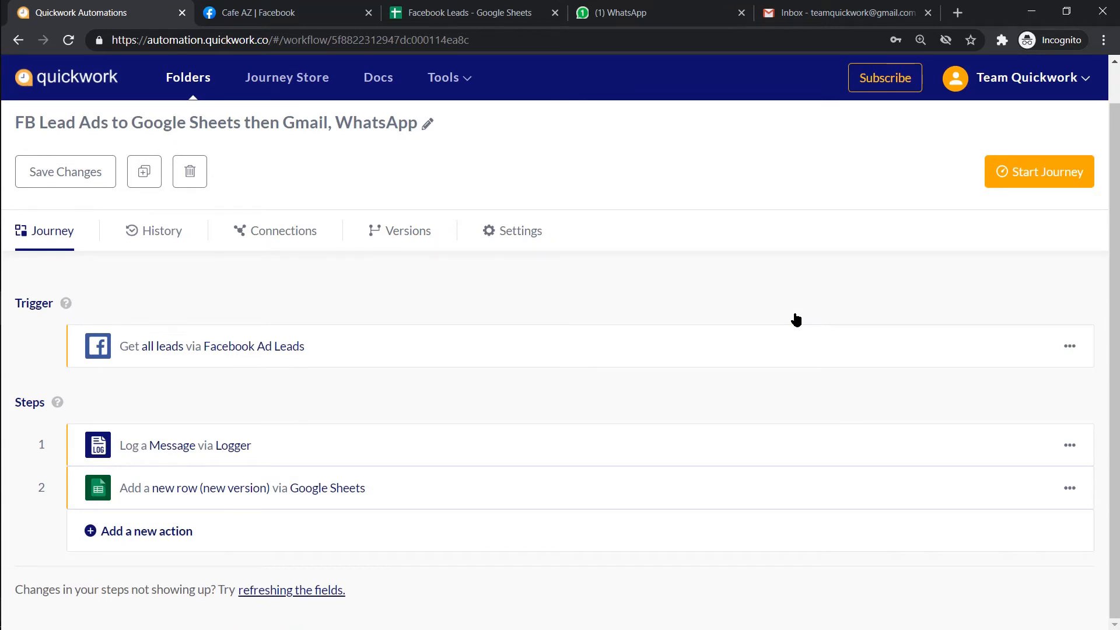
- Add step 3 as a Gmail Send email simple action
click(425, 528)
click(402, 567)
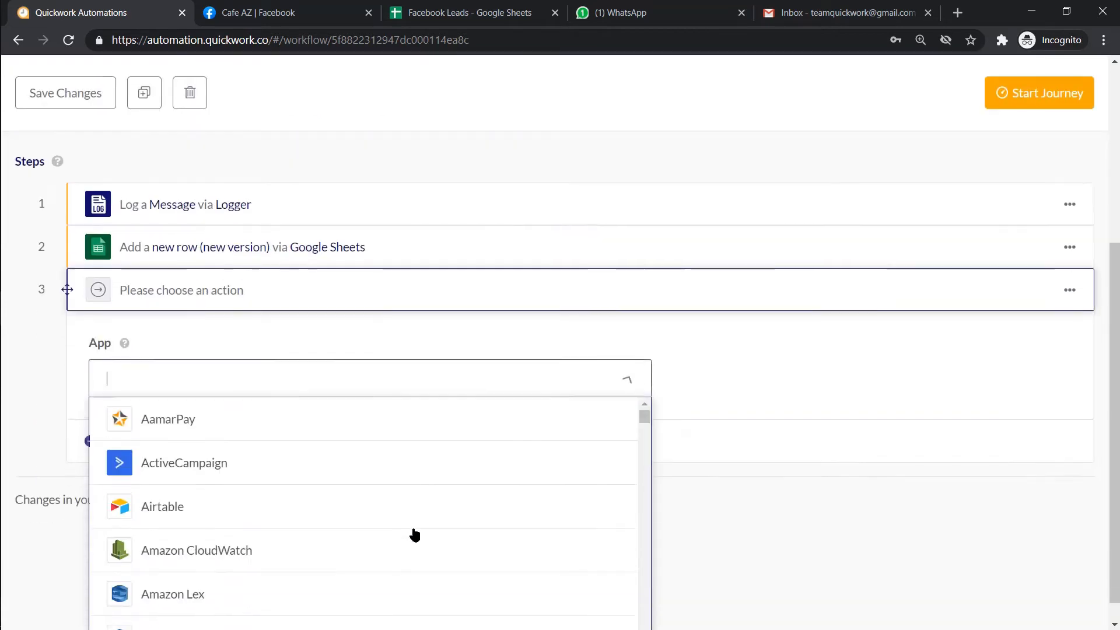
text(gmai)
click(414, 516)
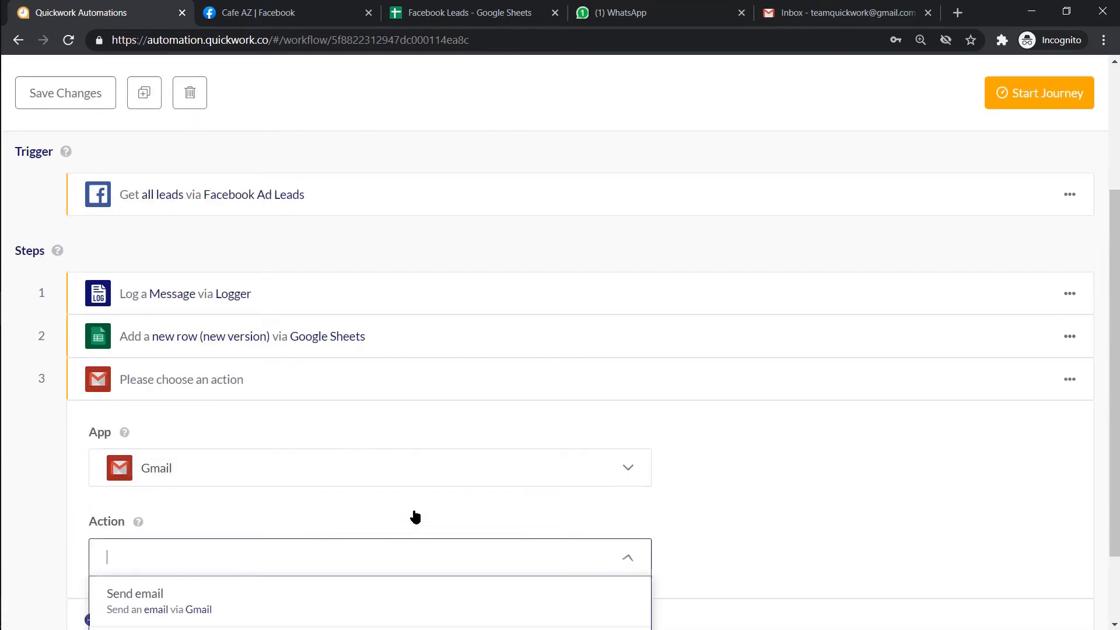
scroll(710, 503, down, 1)
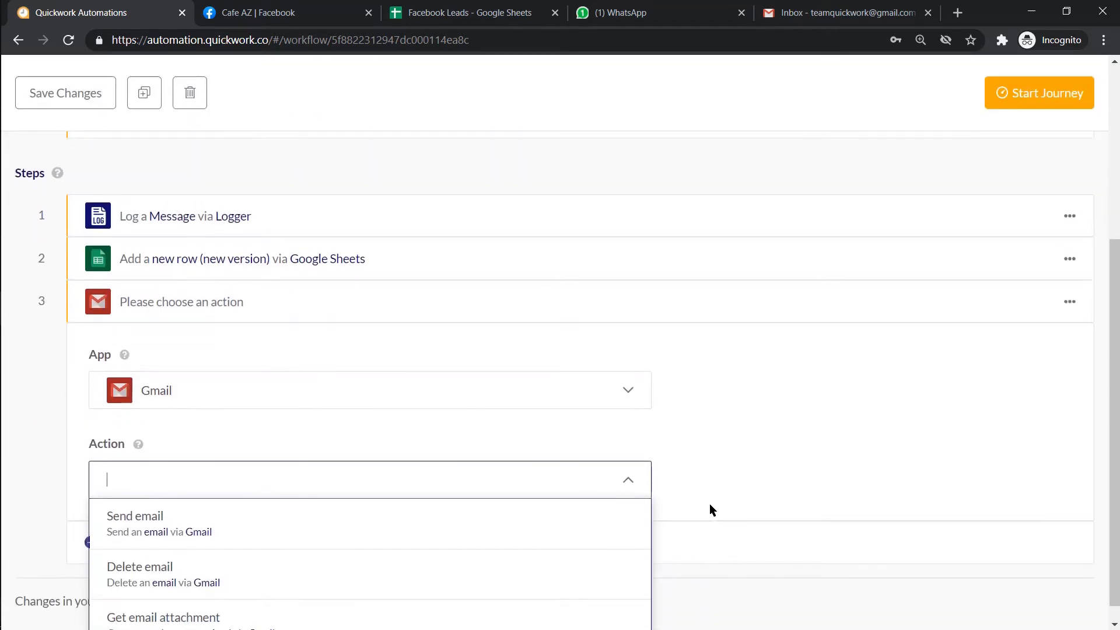
click(639, 525)
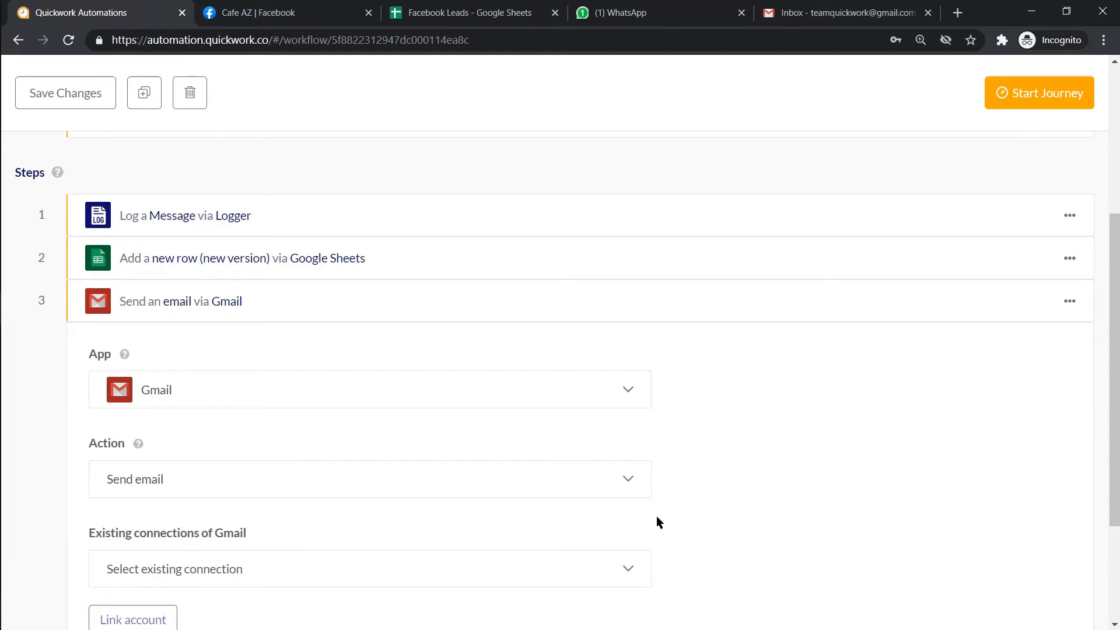
- Create a new Gmail connection named 'tg gmail.com'
scroll(657, 516, down, 2)
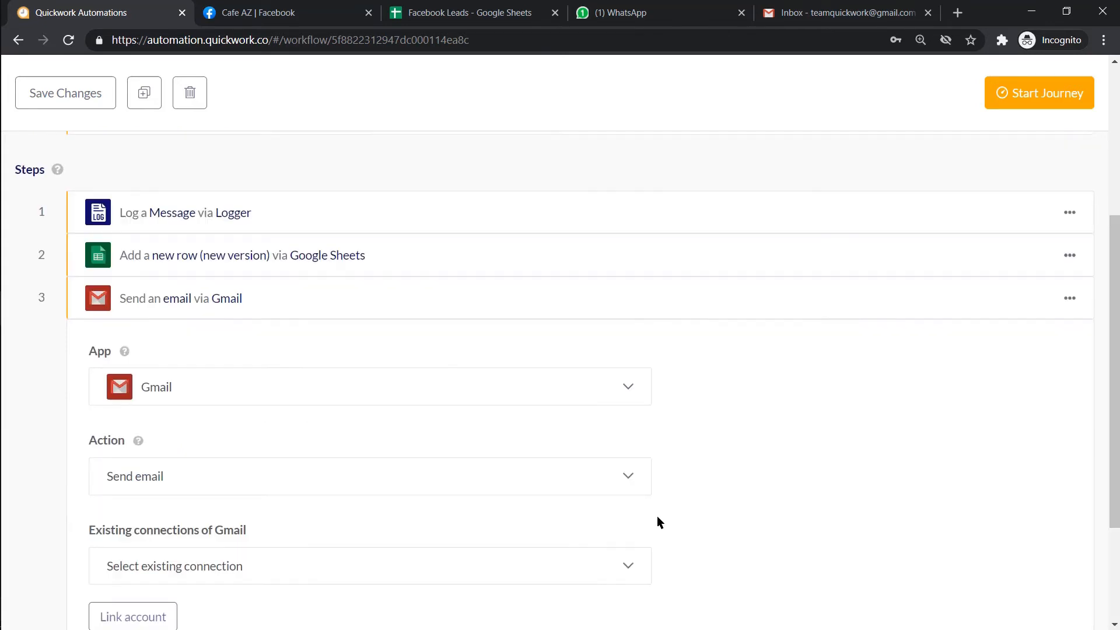
scroll(657, 516, down, 2)
click(203, 486)
click(253, 436)
key(ctrl+a)
key(BackSpace)
text(tg gmail.com)
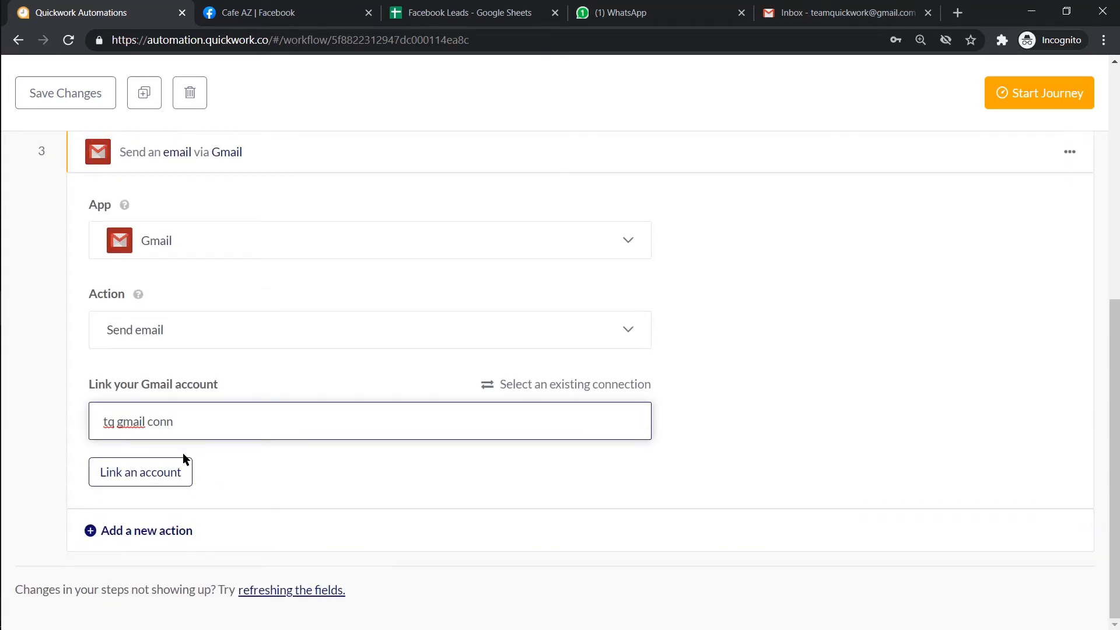
- Sign in with the account password and allow Quickwork access to Gmail
click(182, 472)
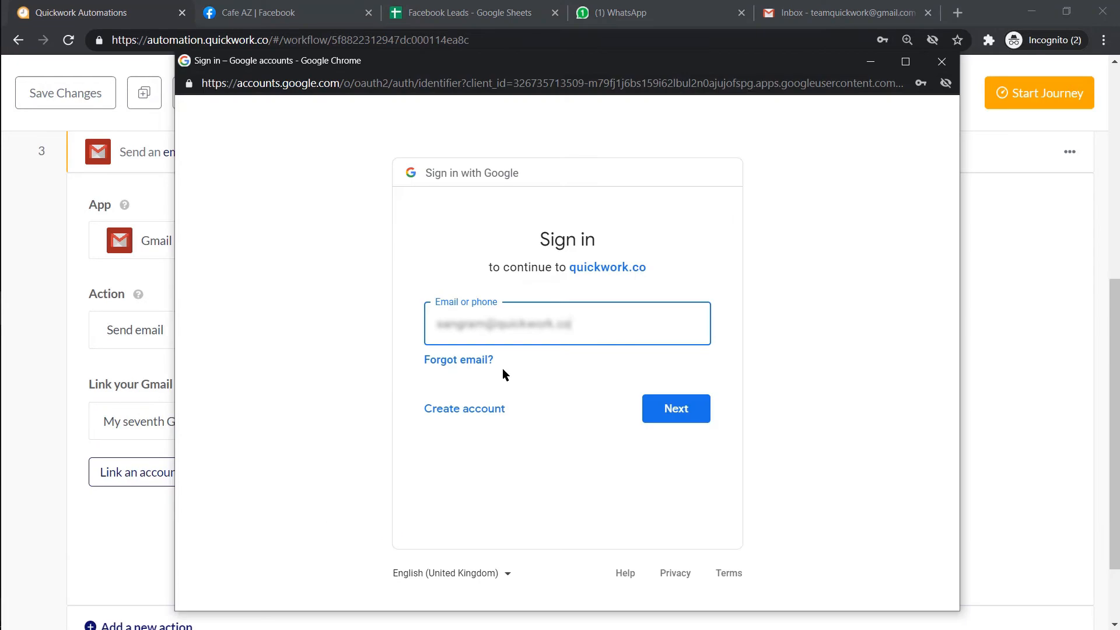
click(658, 408)
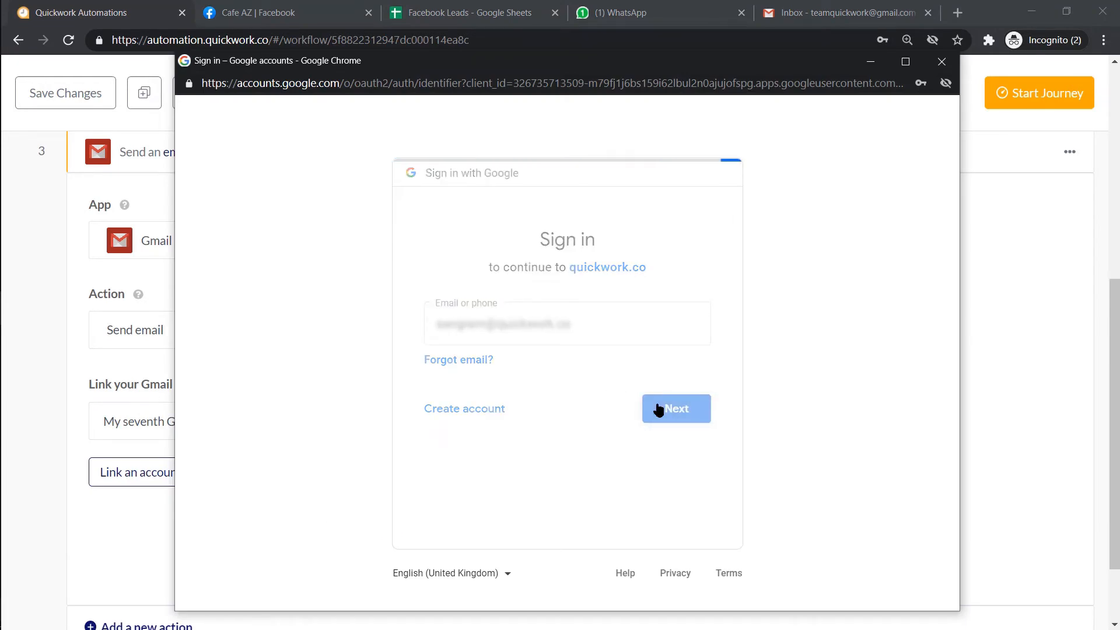
text(••••••••)
click(658, 408)
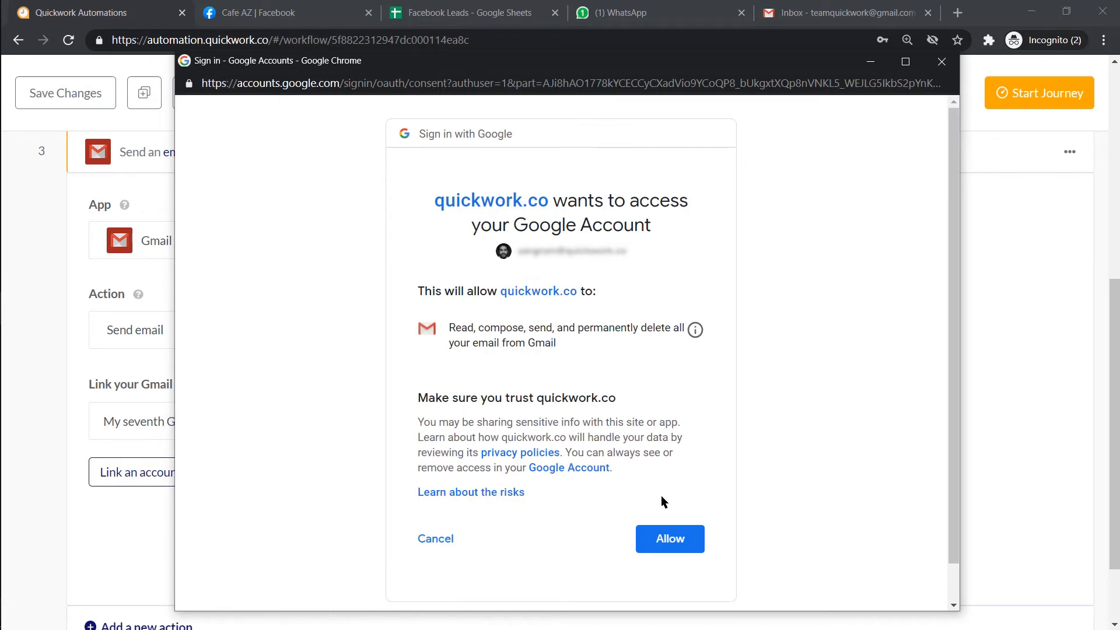
click(663, 538)
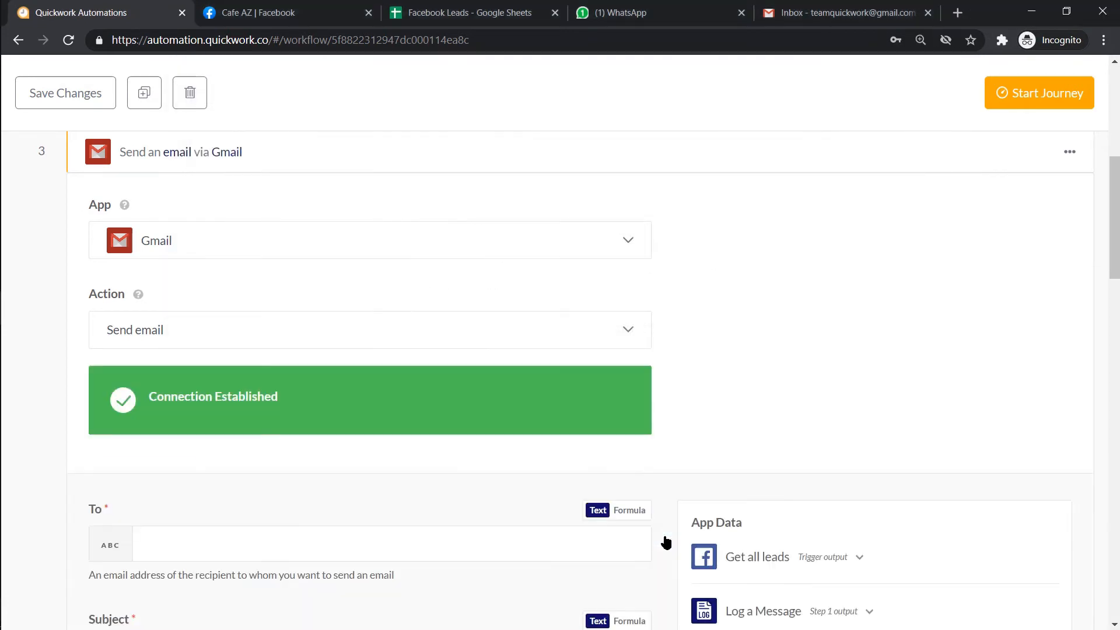
- Fill in the recipient e-mail, subject 'FB Lead Ads - New', and the pasted message body
scroll(665, 540, down, 1)
click(643, 476)
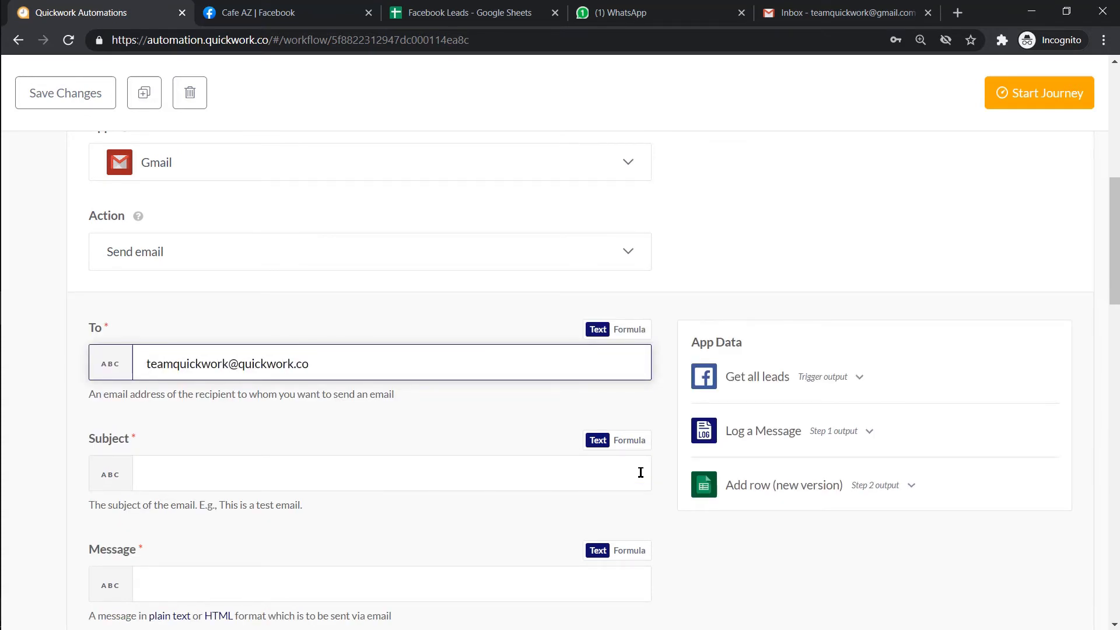
click(641, 472)
scroll(653, 472, down, 1)
text(FB Lead Ads)
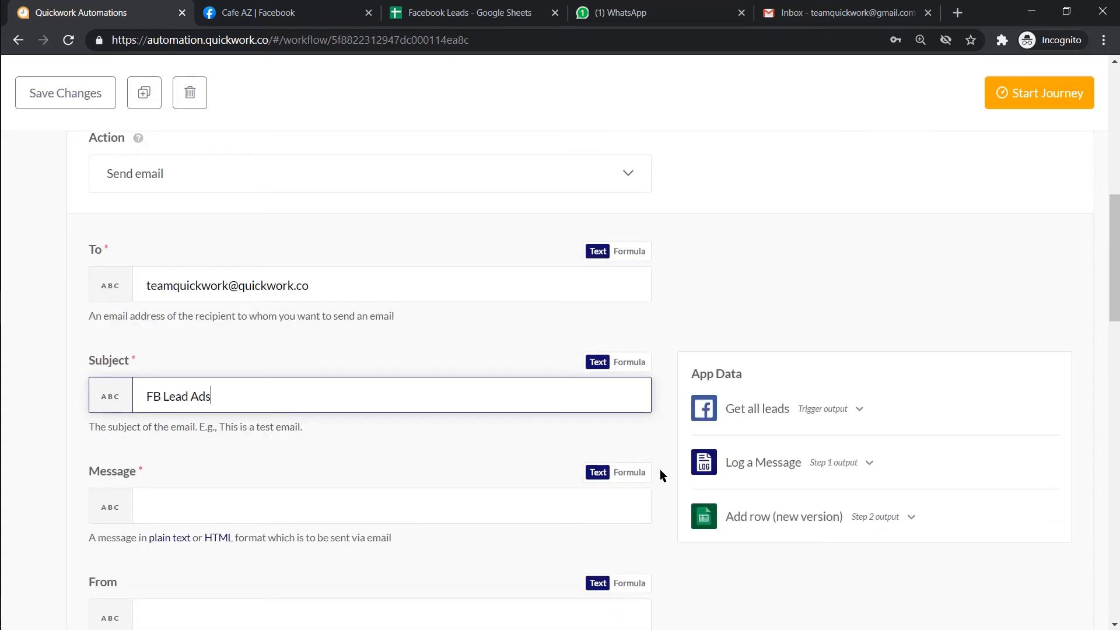
text( - New)
click(628, 502)
text(Dear Sam, there is a new lead from facebook.  <br><br> Name - <br><br> Email - <br><br>Regards, <br>Team Quickwork)
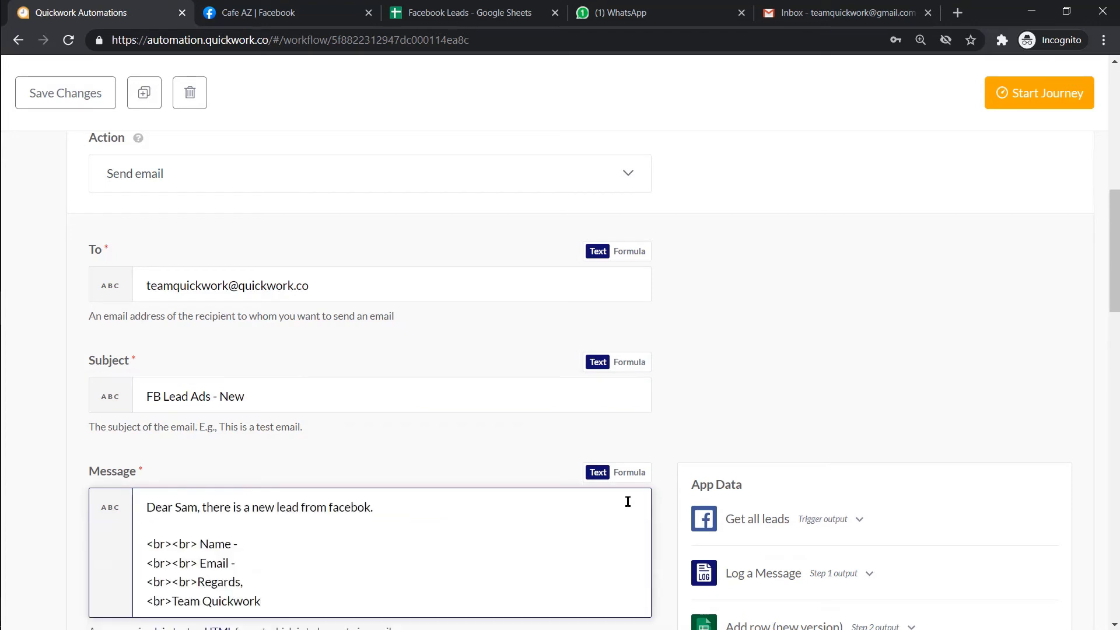
- Insert the lead's full name after 'Name -' and email after 'Email -' in the body
scroll(452, 531, down, 2)
click(387, 398)
click(756, 357)
scroll(783, 499, down, 3)
click(844, 582)
click(503, 413)
click(829, 487)
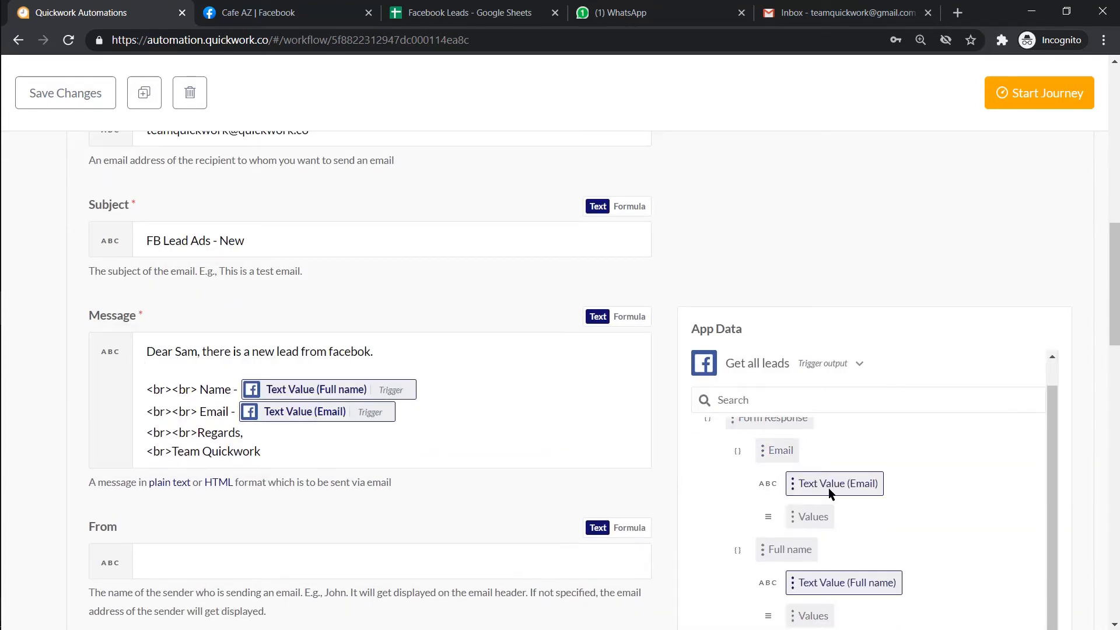
click(810, 368)
scroll(810, 368, up, 7)
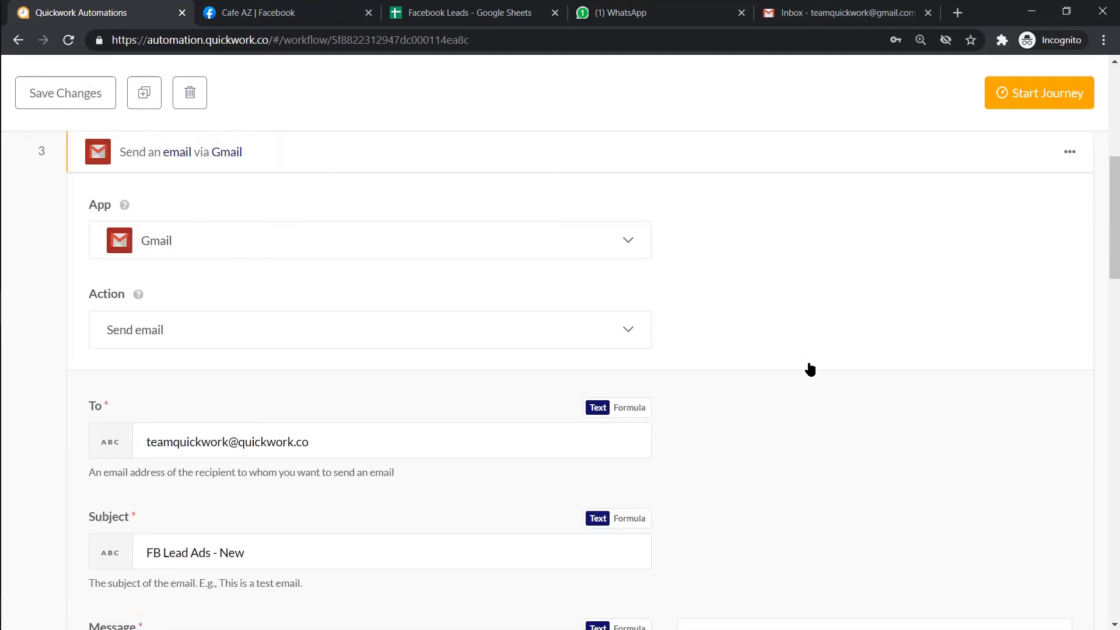
click(787, 456)
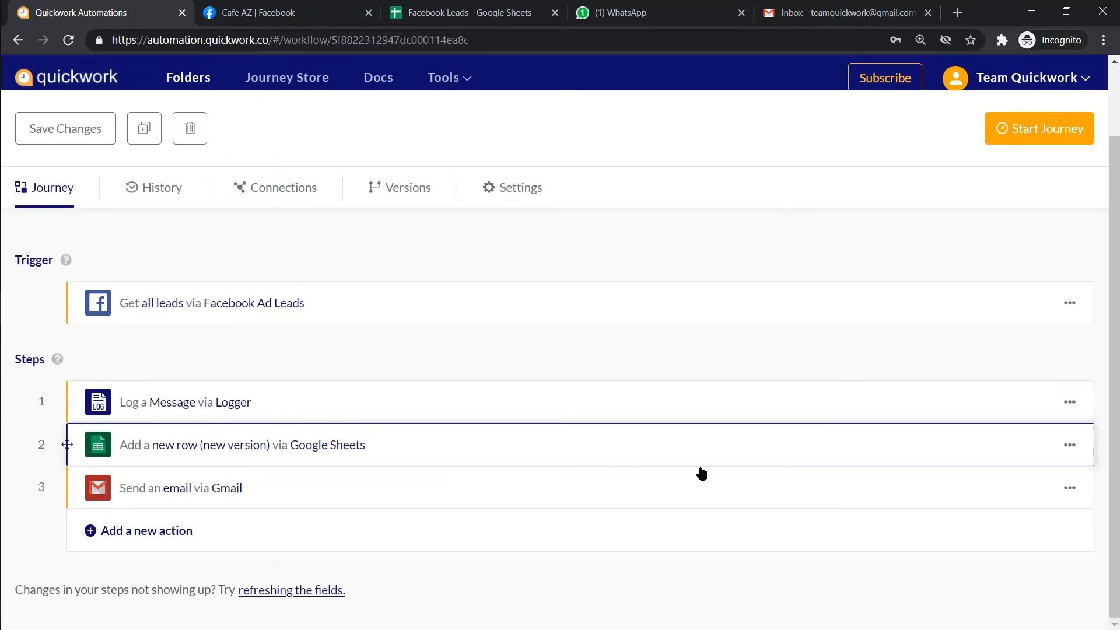
- Add step 4 as Whatsapp by Zoko with the Send template message action
click(410, 524)
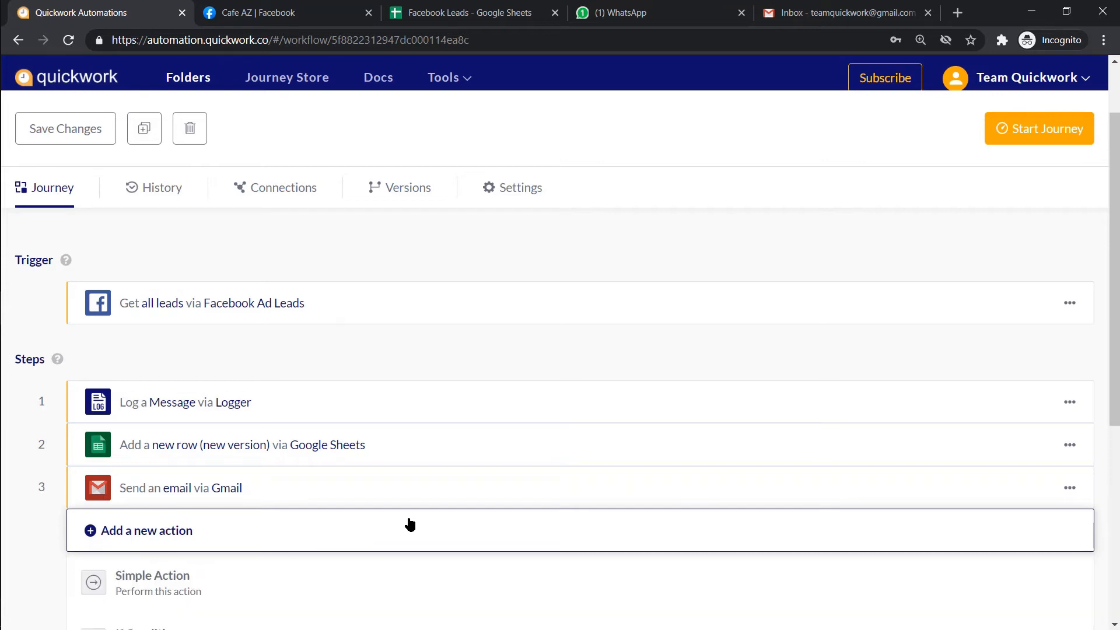
click(350, 566)
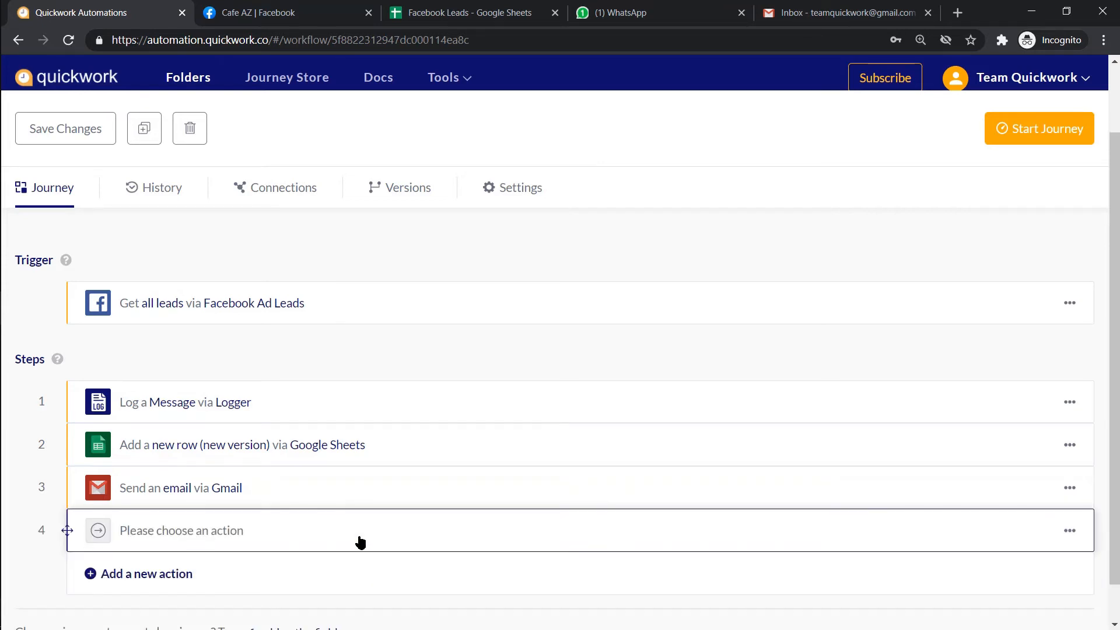
text(zoko)
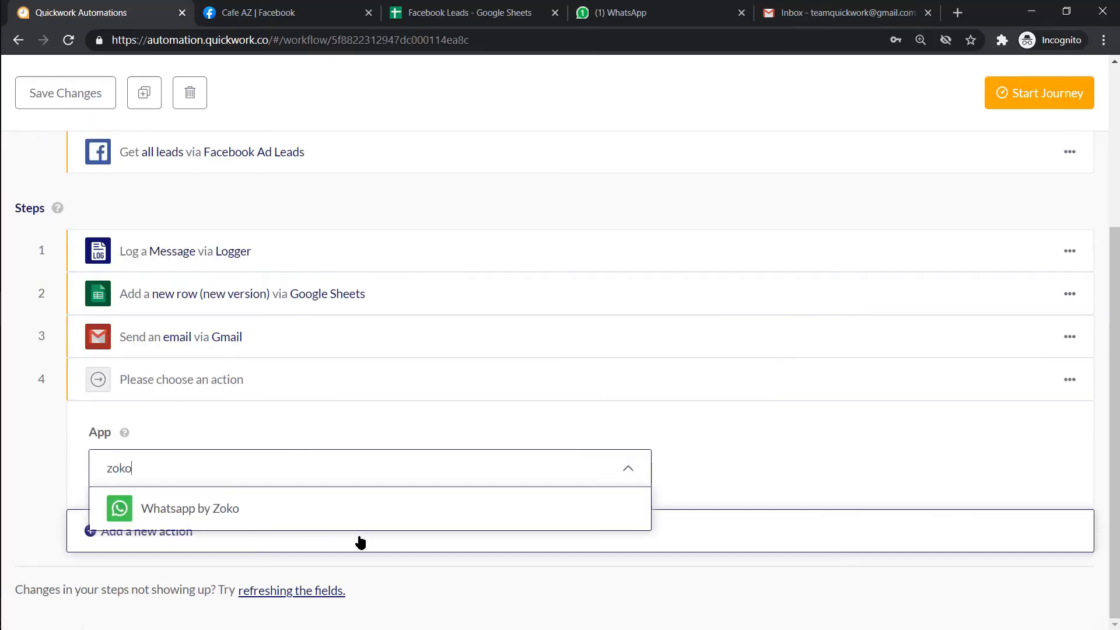
click(363, 527)
scroll(895, 505, down, 3)
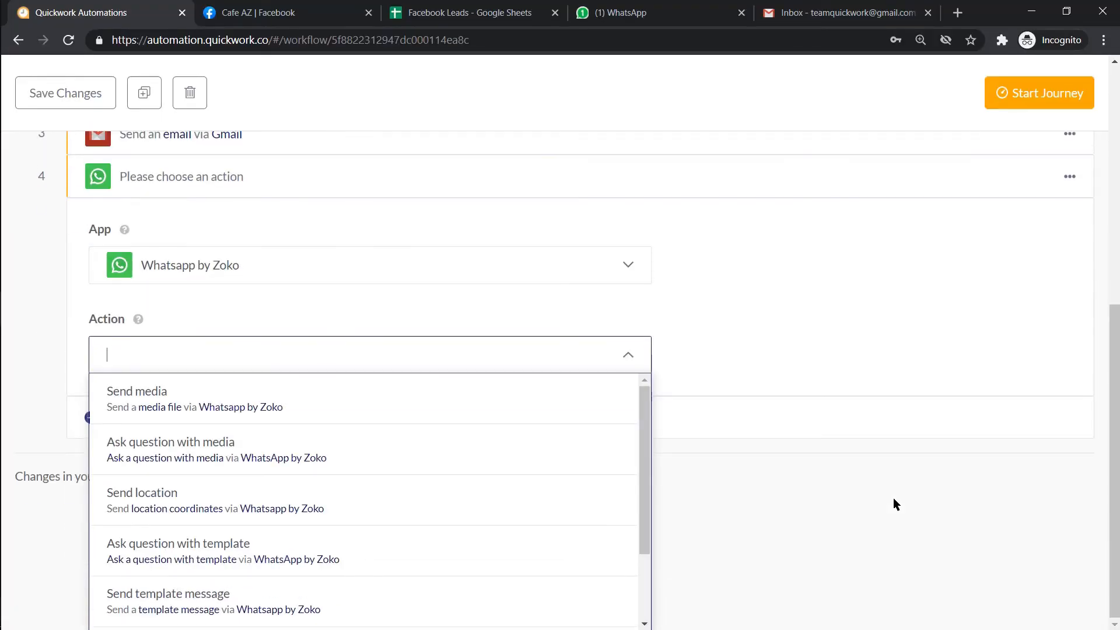
drag(642, 458, 649, 512)
click(610, 517)
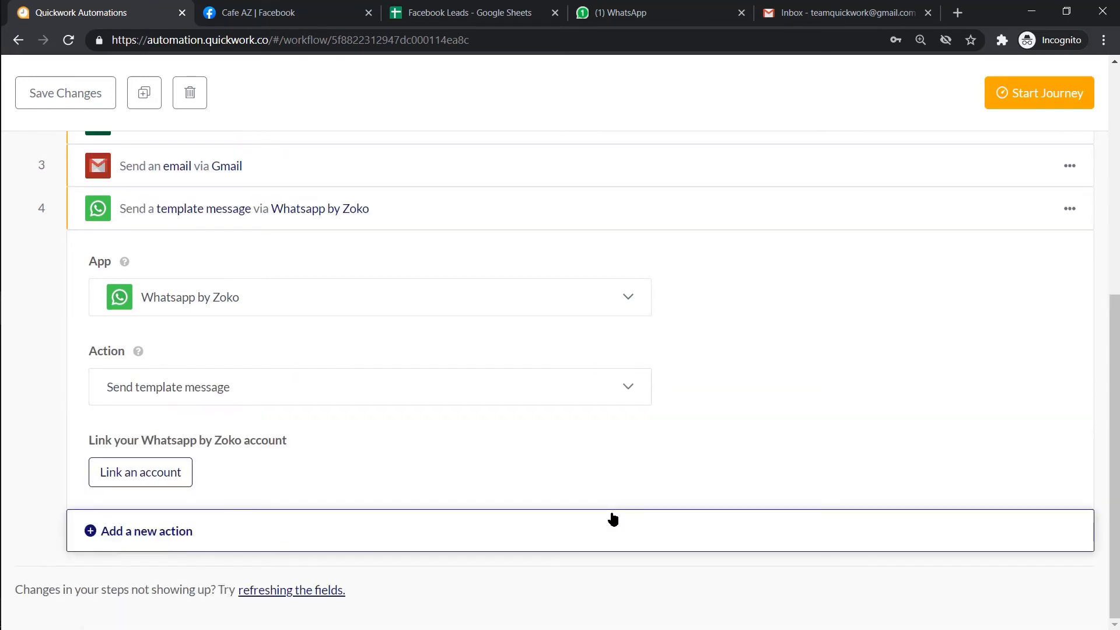
- Link a Zoko account via a connection named 'jk zoko conn' using the pasted API key
click(175, 471)
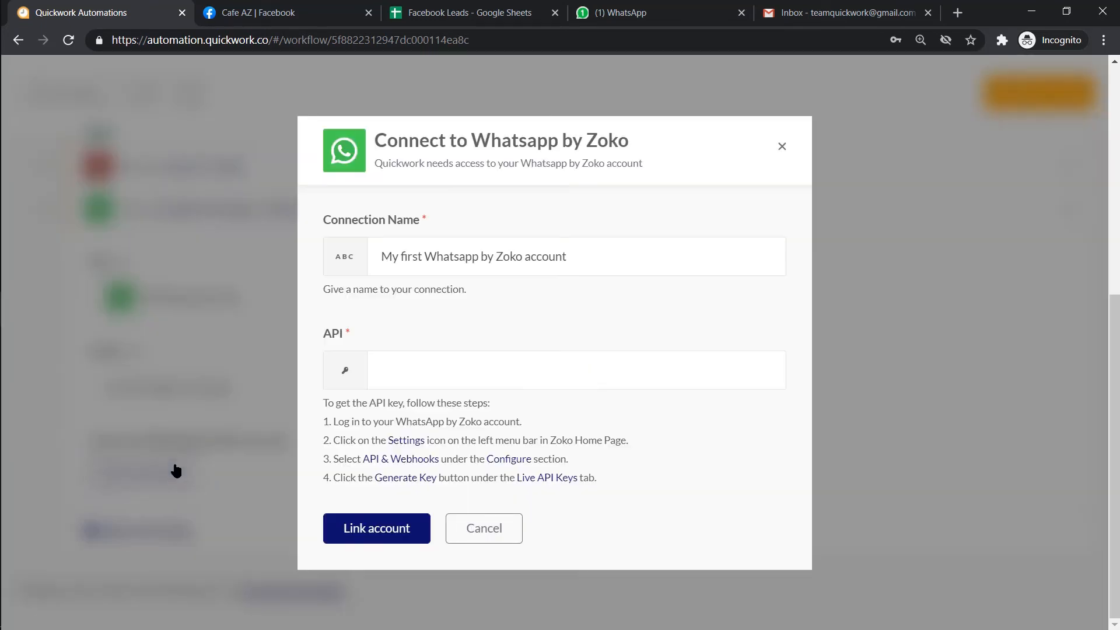
click(650, 254)
key(ctrl+shift+Left)
key(ctrl+shift+Left)
key(ctrl+shift+Left)
key(ctrl+shift+Left)
key(ctrl+shift+Left)
key(ctrl+shift+Left)
key(BackSpace)
text(jk zoko conn)
key(Tab)
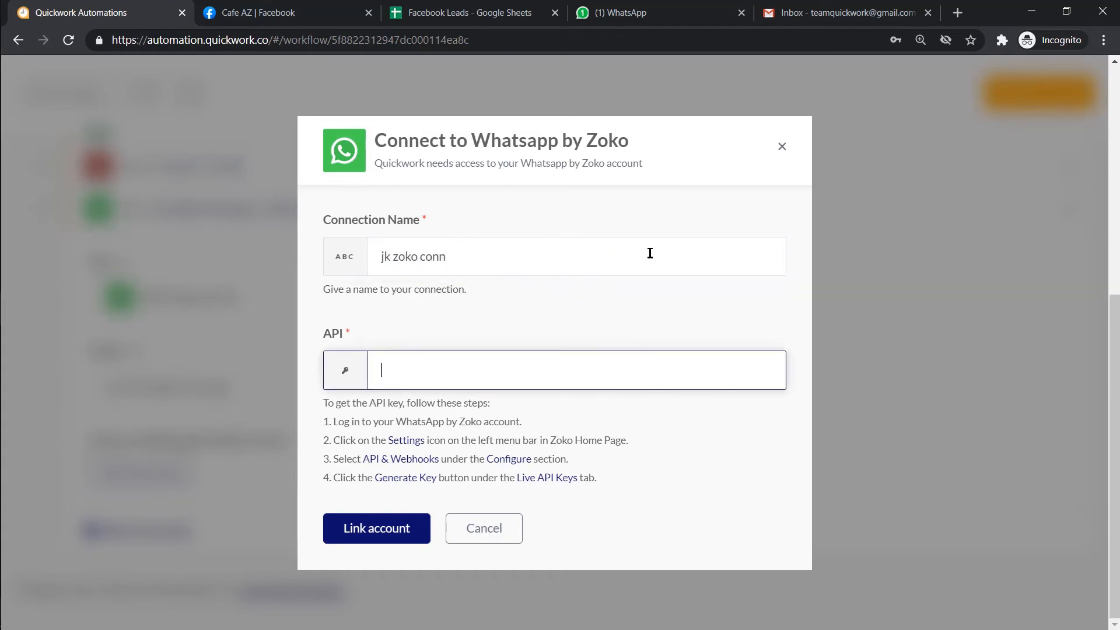
key(ctrl+v)
click(375, 538)
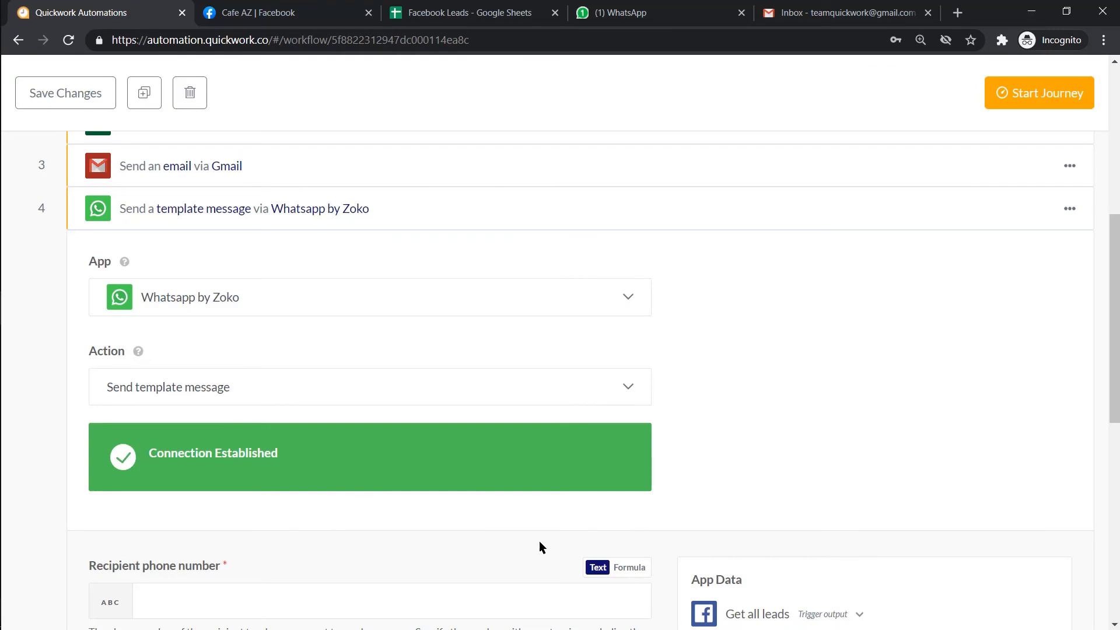
- Enter the recipient phone number, set Template Type to Template and Template Id to new_lead_notification
scroll(713, 520, down, 5)
click(642, 342)
text(919920)
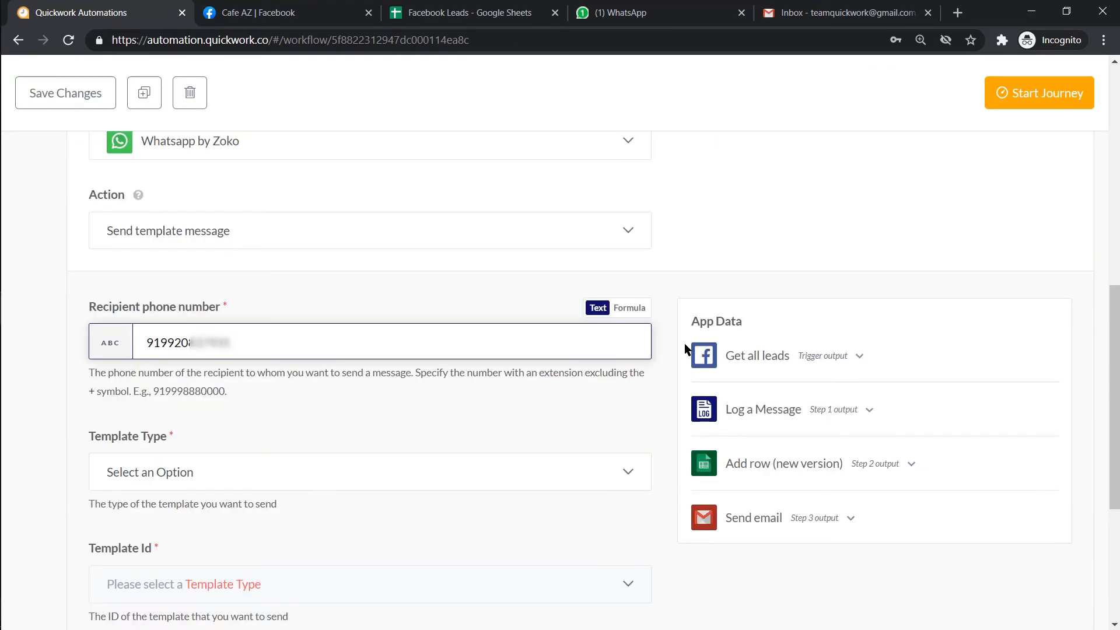
click(573, 466)
click(562, 496)
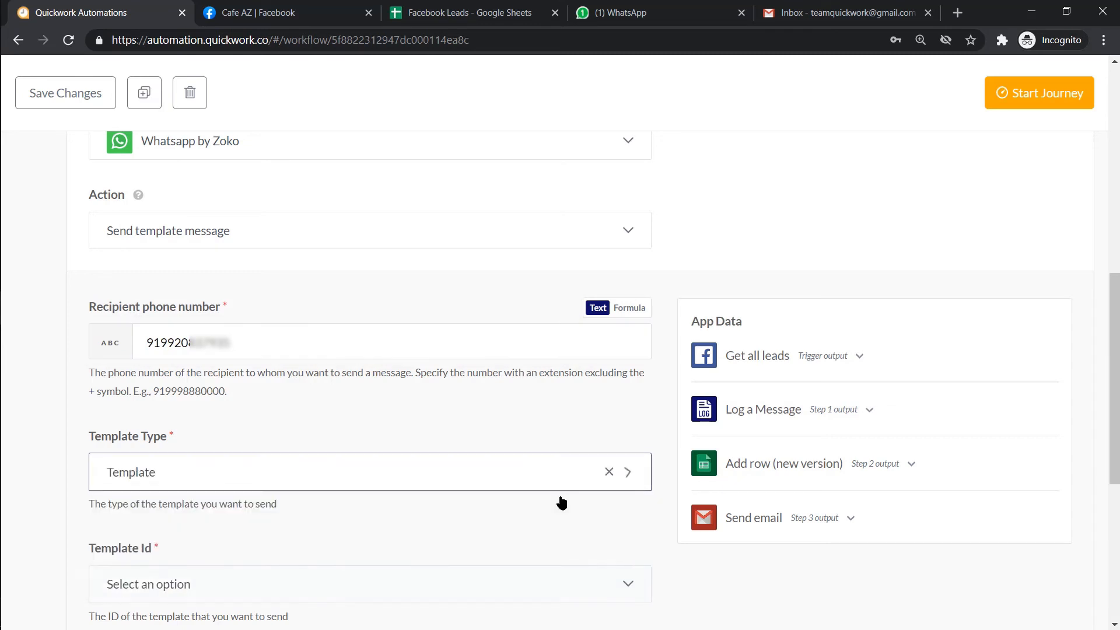
scroll(582, 495, down, 3)
click(640, 431)
text(new)
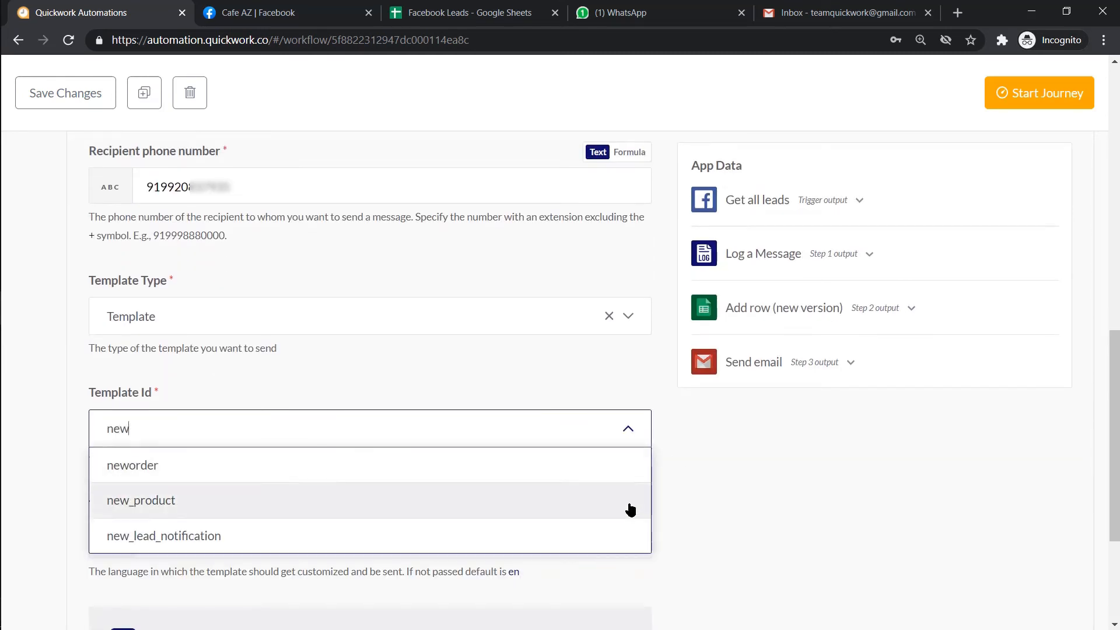
click(629, 534)
- Fill Arguments 1–3 with a first name, the lead's Full name and the lead's Email
scroll(628, 532, down, 7)
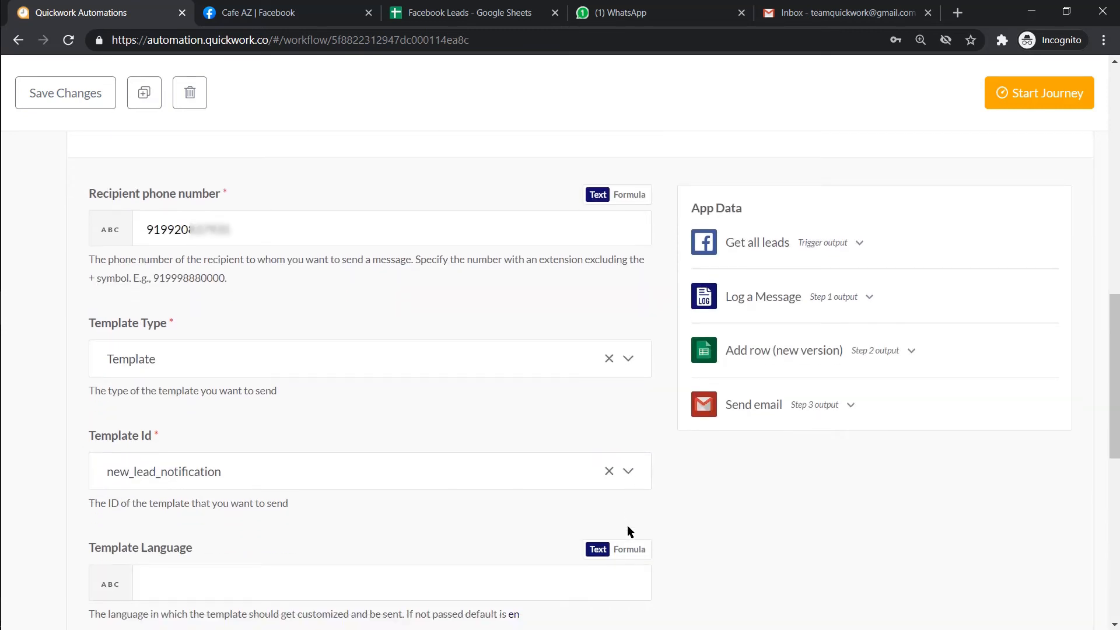
scroll(628, 530, down, 1)
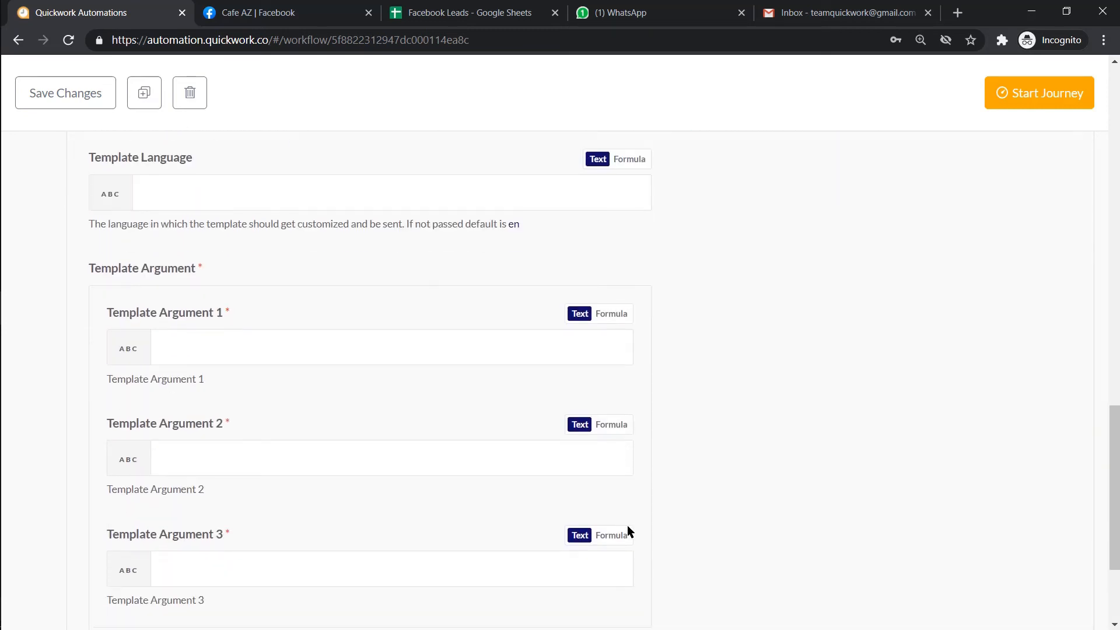
scroll(628, 532, up, 12)
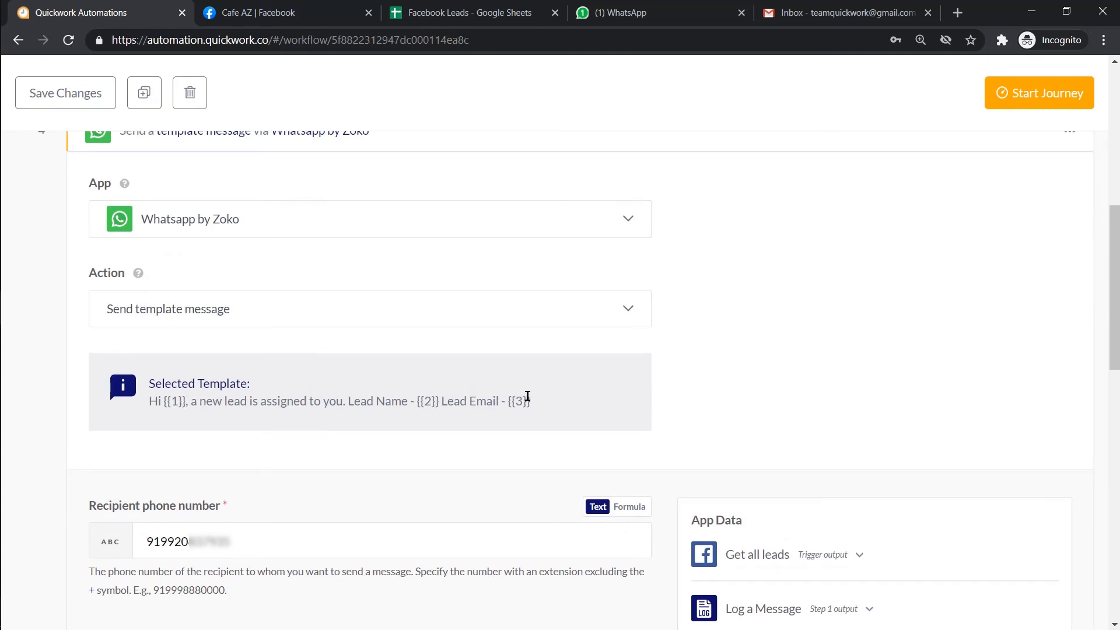
scroll(677, 429, down, 7)
scroll(677, 432, down, 8)
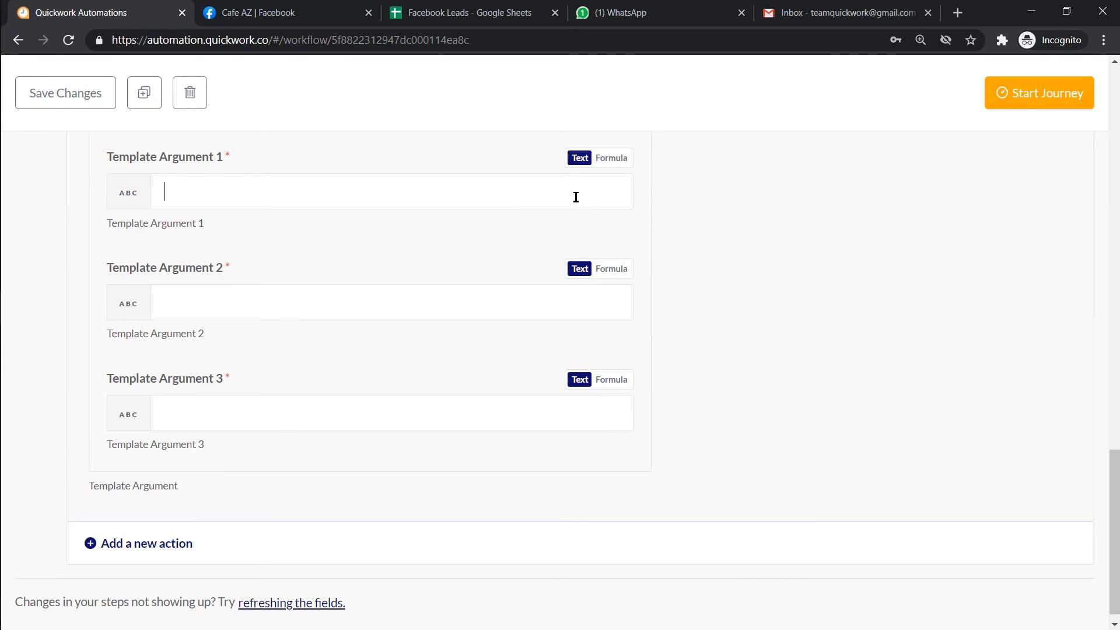
text(Sam)
click(528, 300)
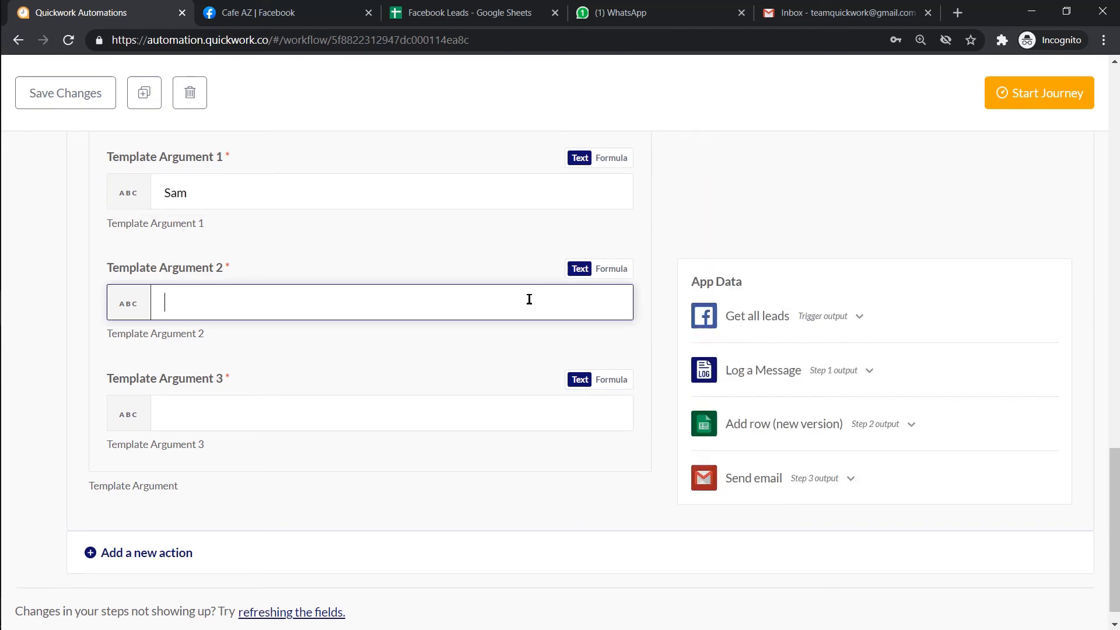
click(834, 566)
click(588, 423)
scroll(817, 419, down, 3)
click(836, 415)
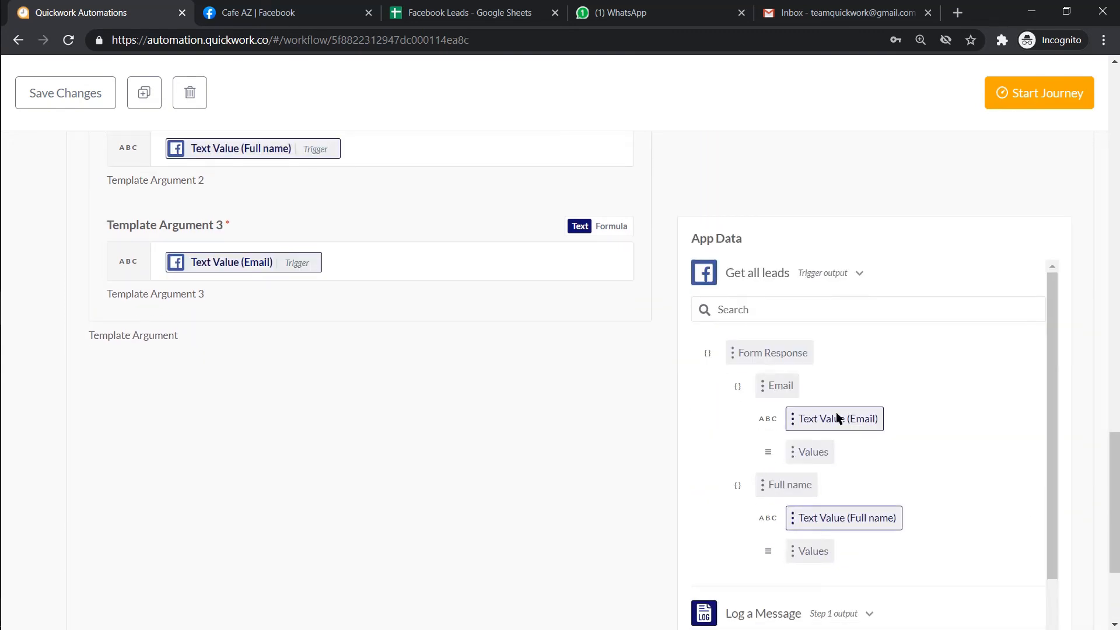
click(815, 273)
scroll(811, 276, up, 3)
scroll(811, 277, up, 12)
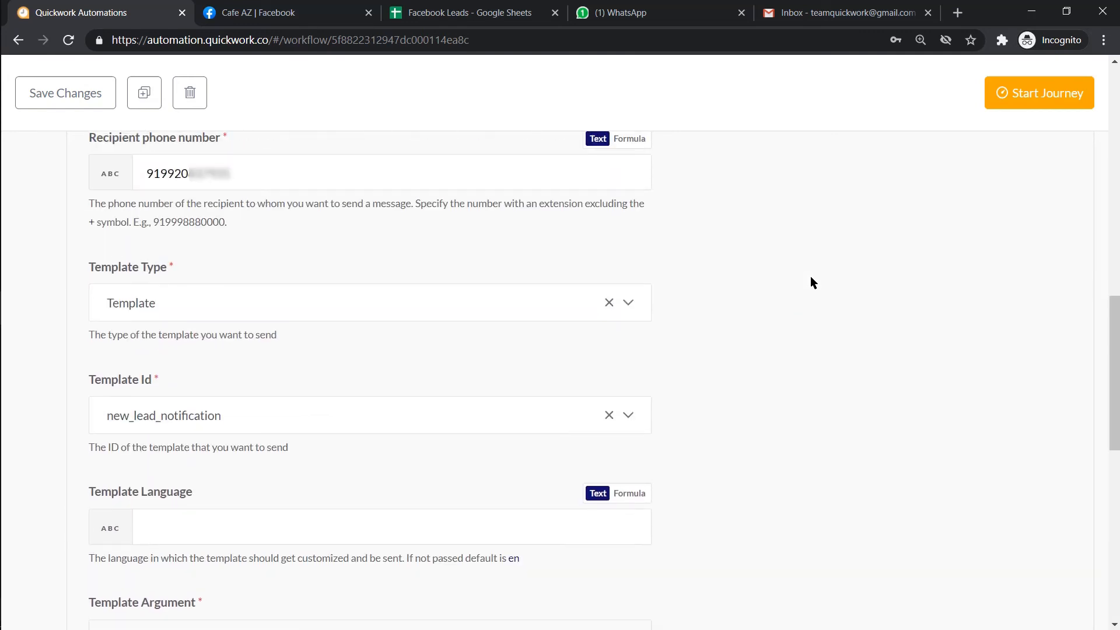
scroll(810, 275, up, 8)
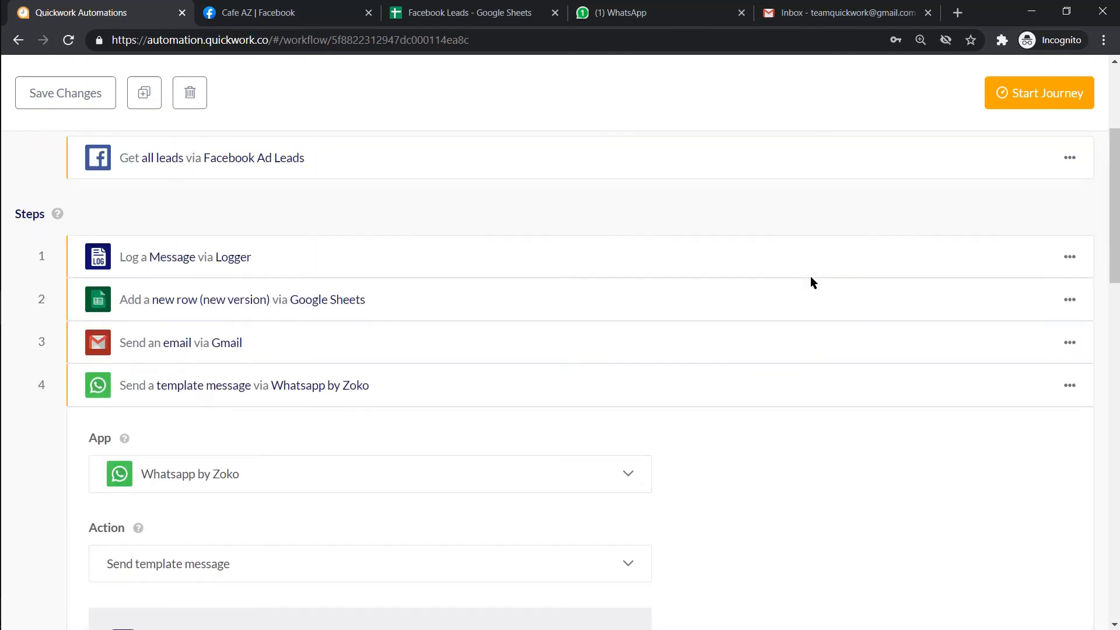
- Start the journey, then switch to the Cafe AZ Facebook tab
click(793, 385)
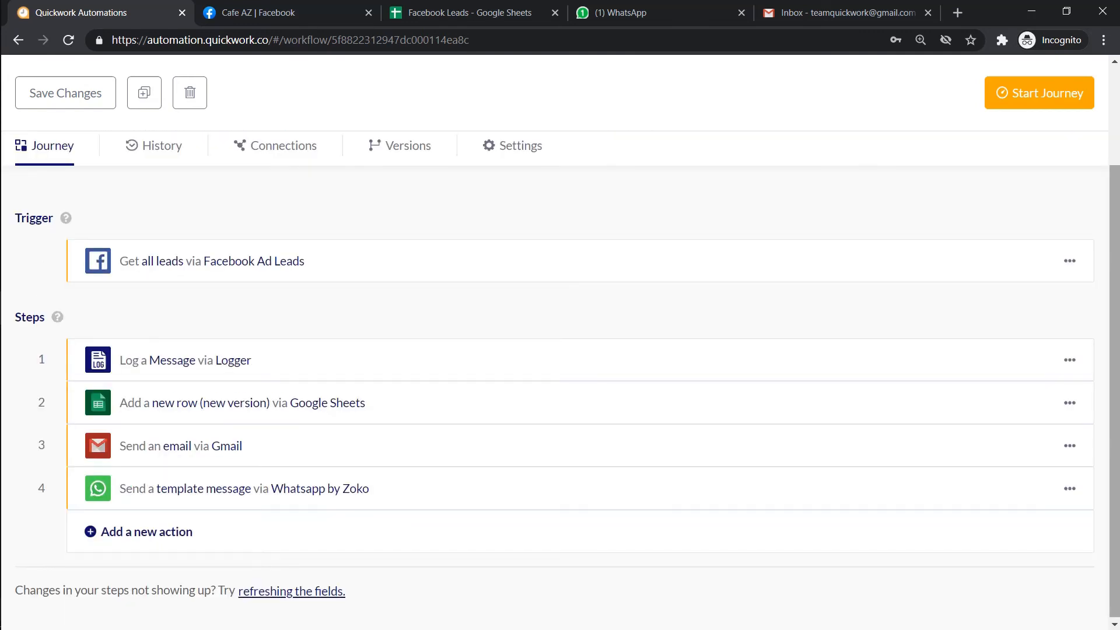
click(1032, 94)
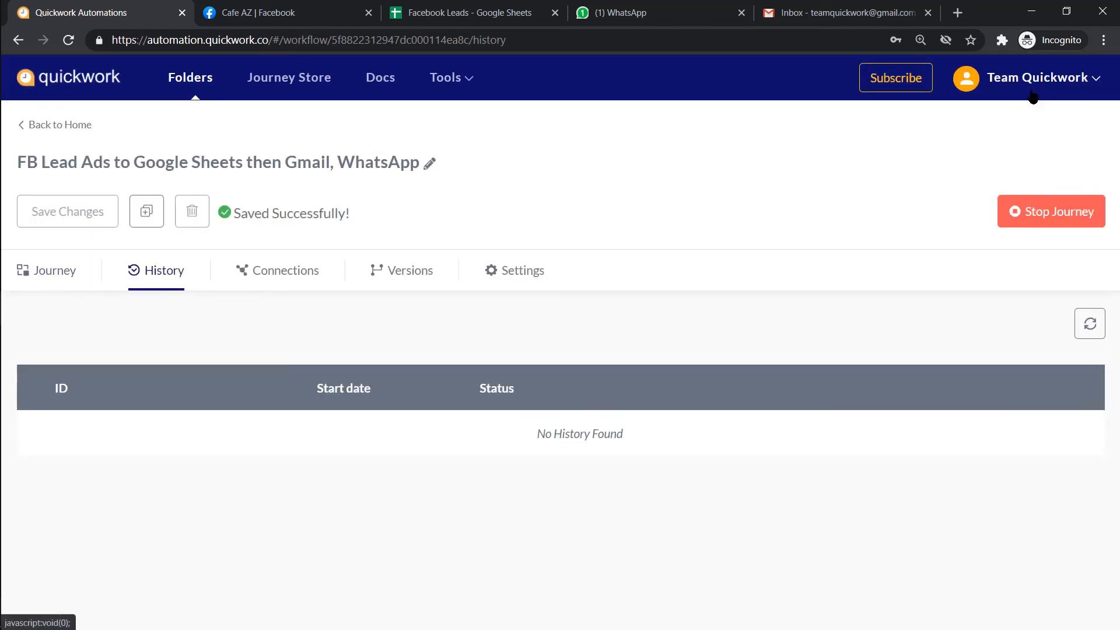
click(260, 12)
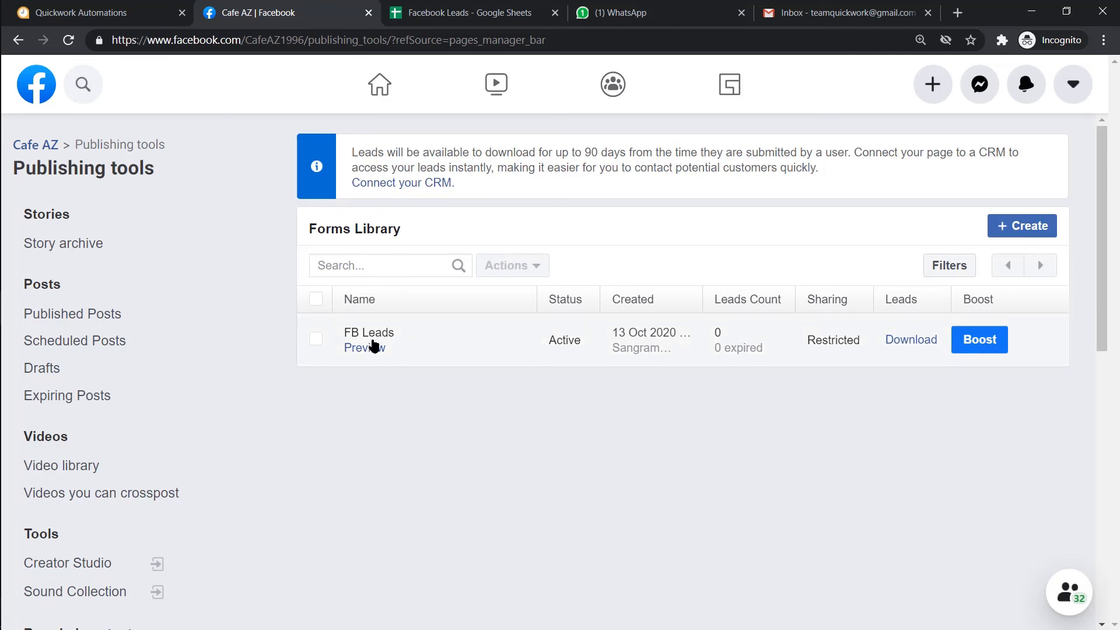
- Preview the FB Leads form and submit a test lead with an email and full name
click(374, 346)
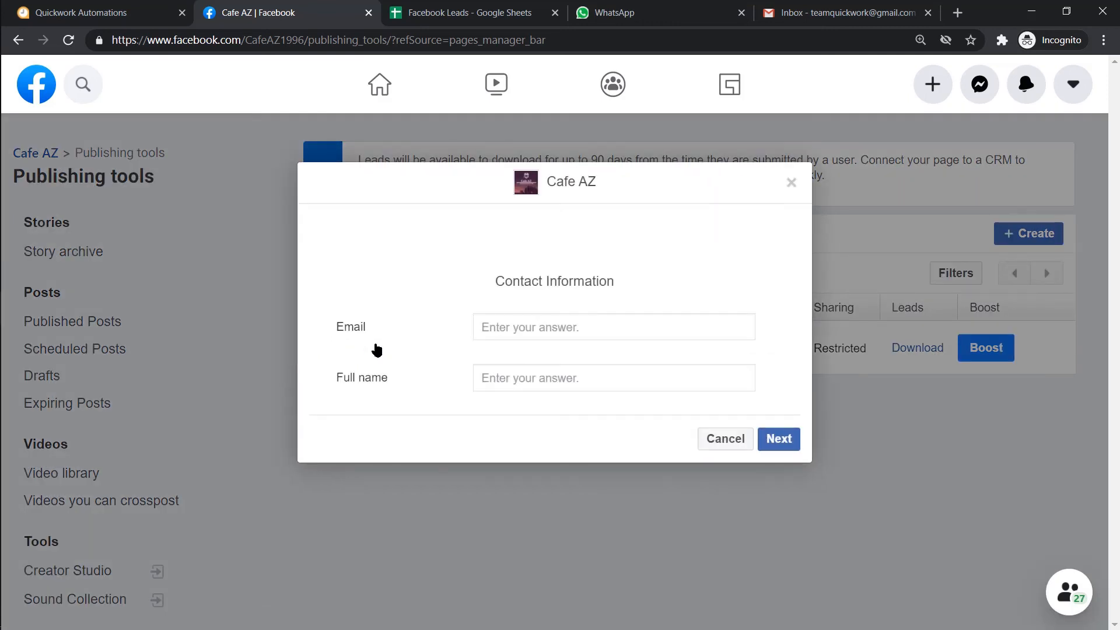
click(662, 327)
key(Tab)
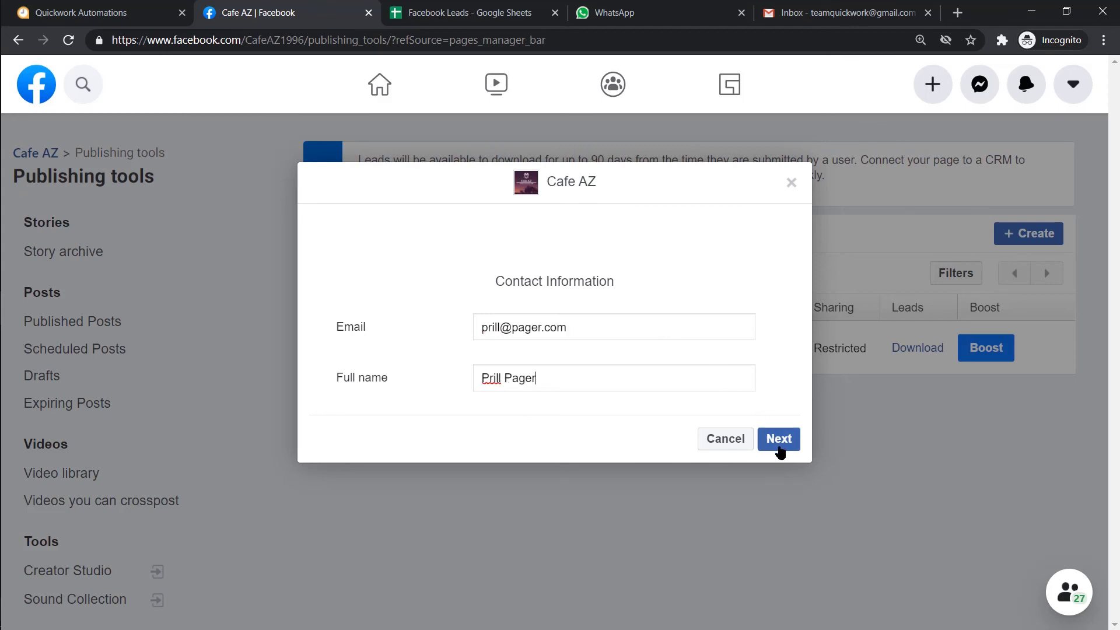
click(780, 445)
click(788, 418)
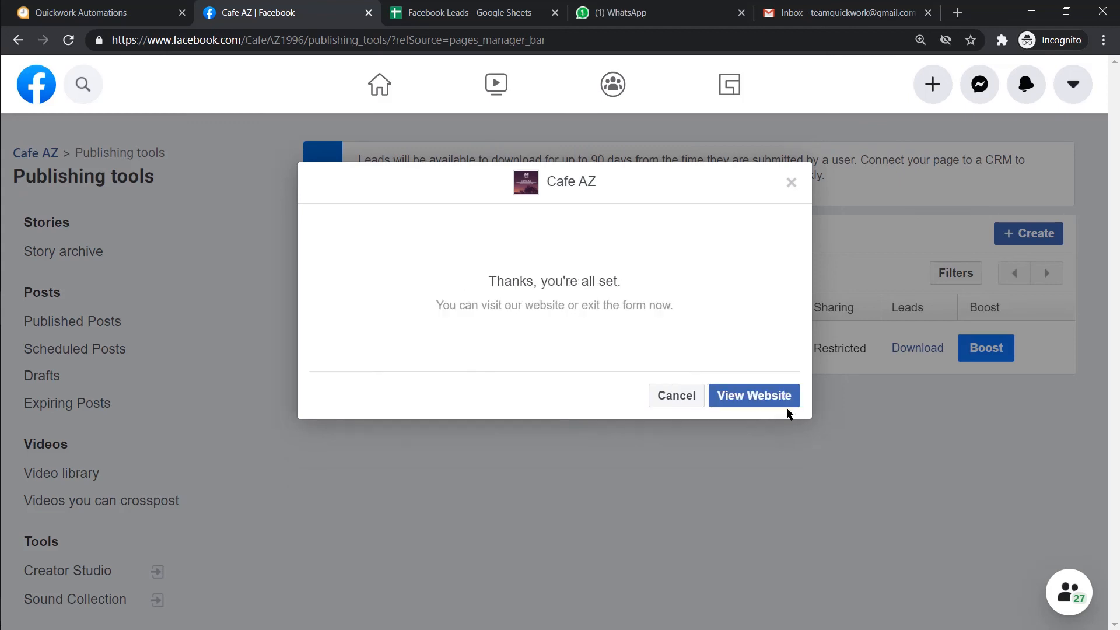
- Confirm the lead reached the Facebook Leads sheet, WhatsApp and the Gmail inbox
click(513, 16)
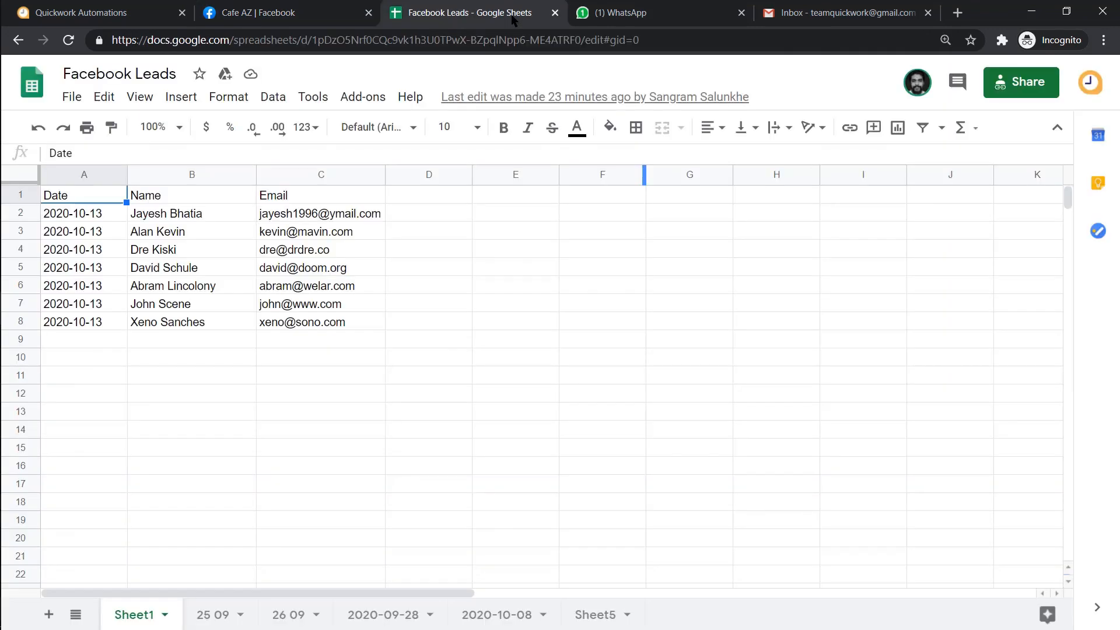
click(407, 345)
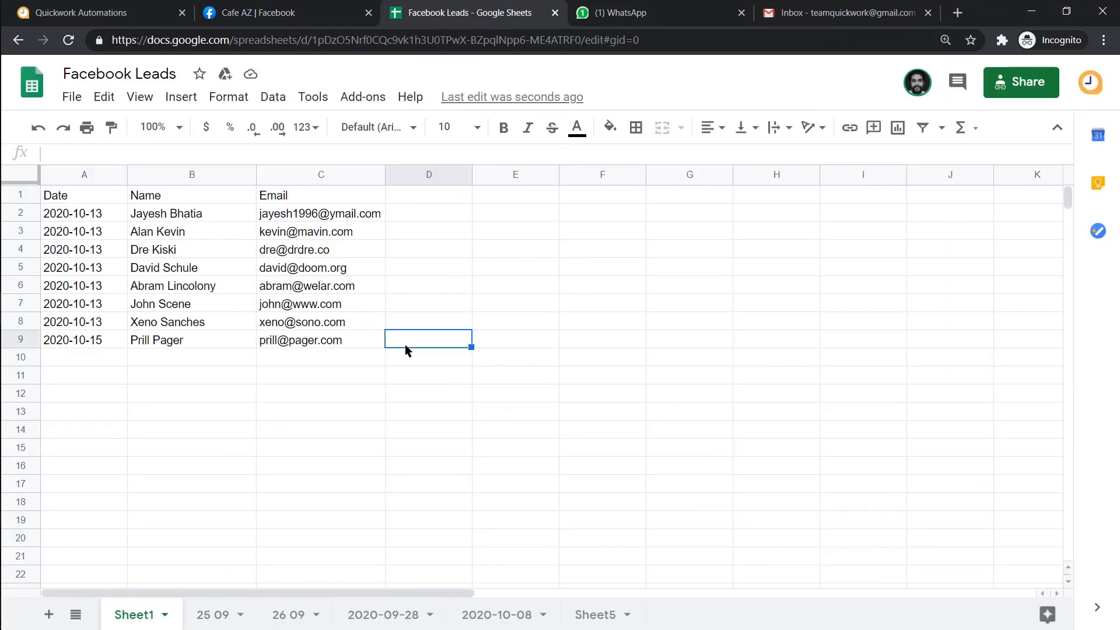
click(684, 16)
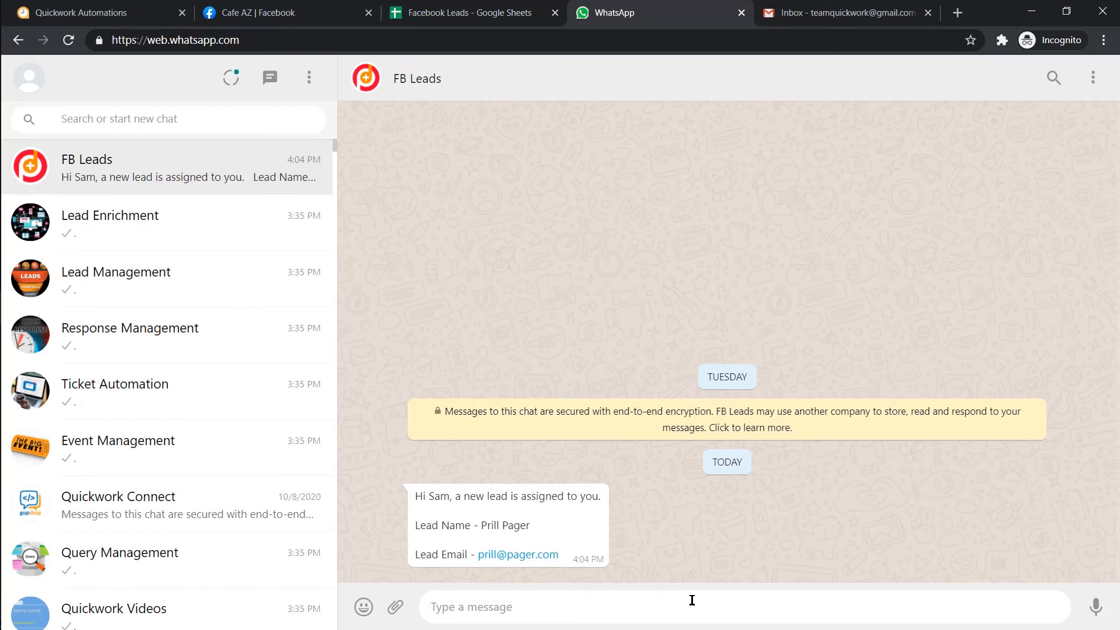
click(872, 4)
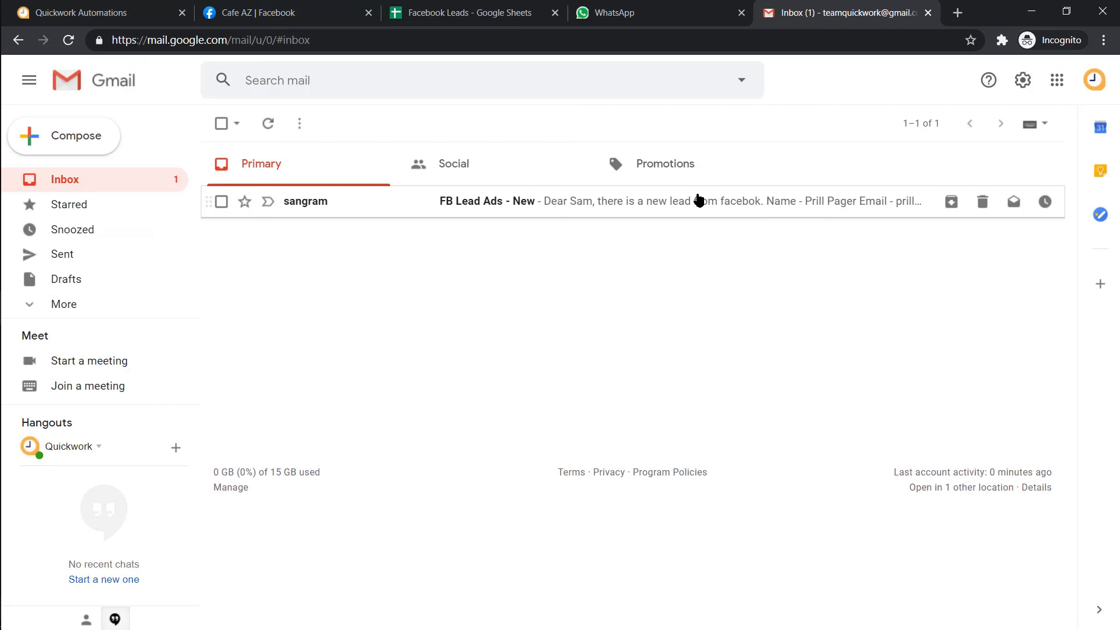
- Open the 'FB Lead Ads - New' email to see the test lead's name and email
click(700, 200)
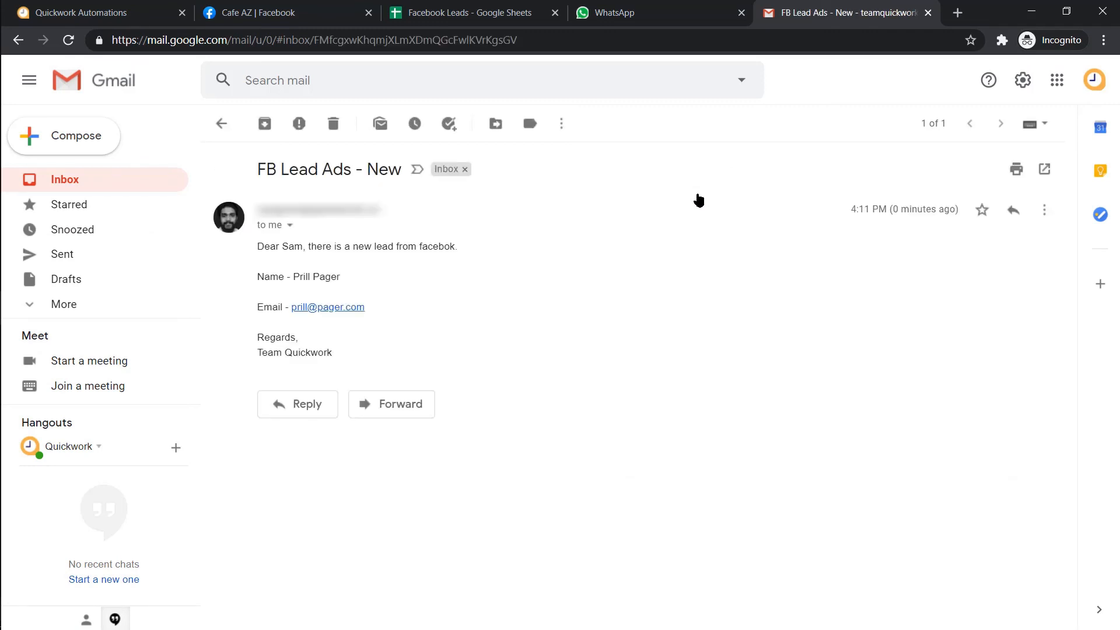